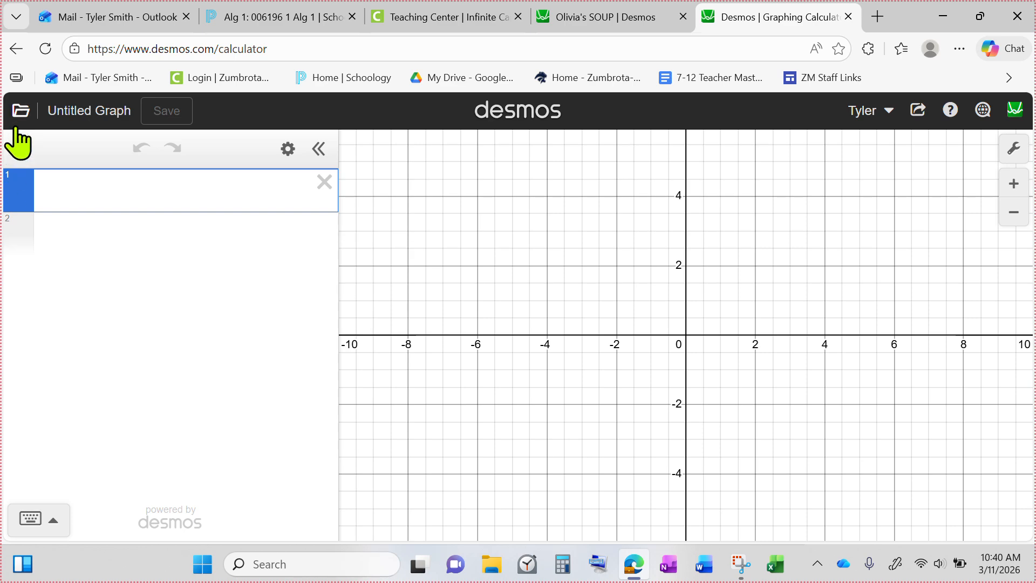
# Step: Open the most recently saved art project graph and look through its list of expressions
pyautogui.click(21, 112)
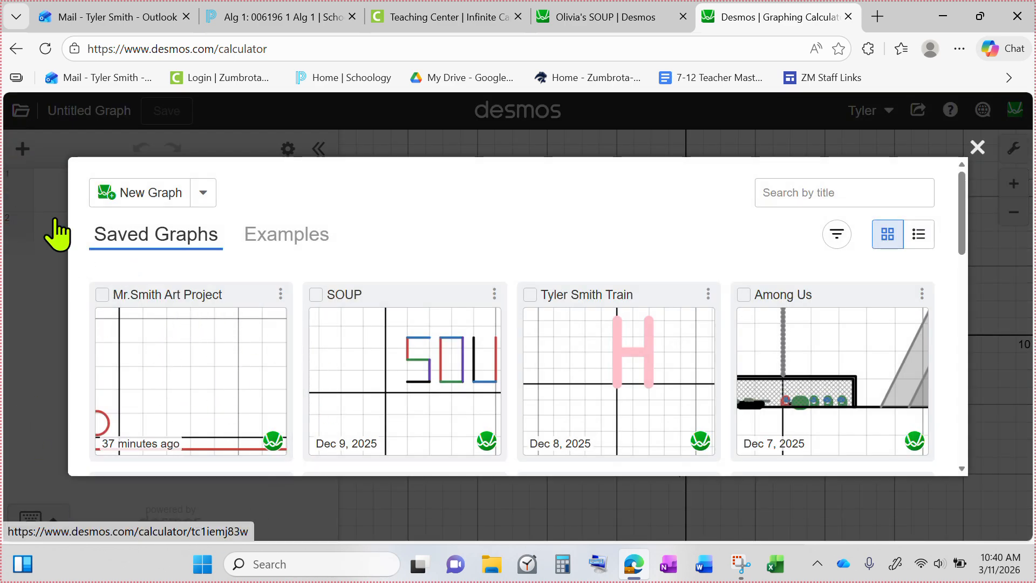
pyautogui.click(221, 361)
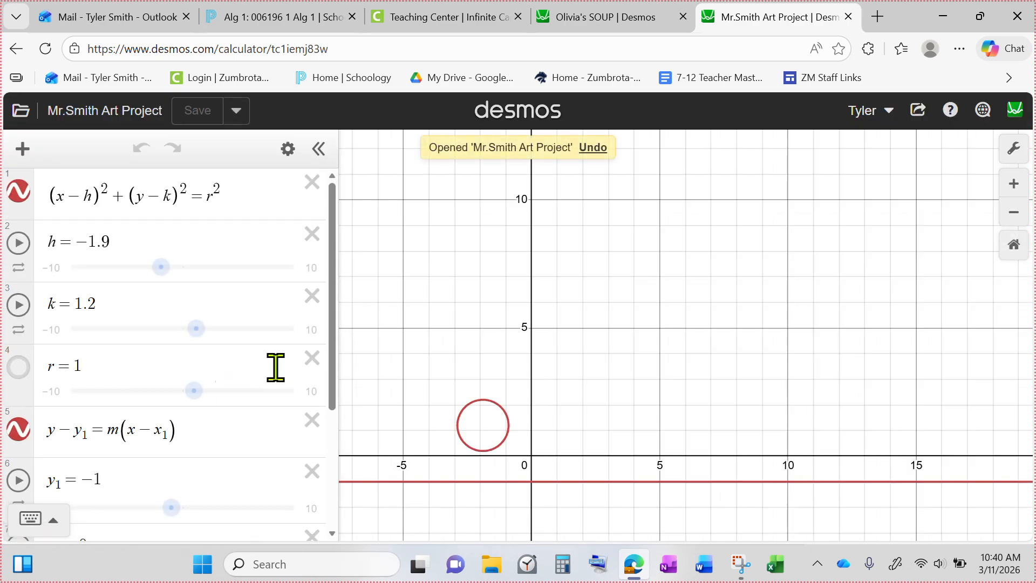
pyautogui.scroll(-3, 120, 359)
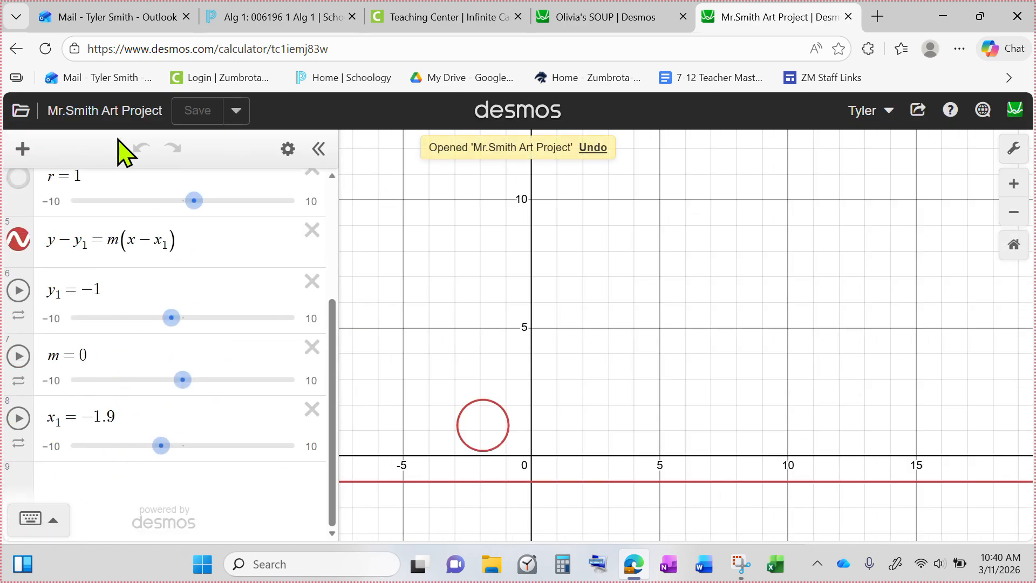
# Step: Create a new blank graph and enter the two lines x = 2 and y = 4 as expressions
pyautogui.click(21, 110)
pyautogui.click(159, 196)
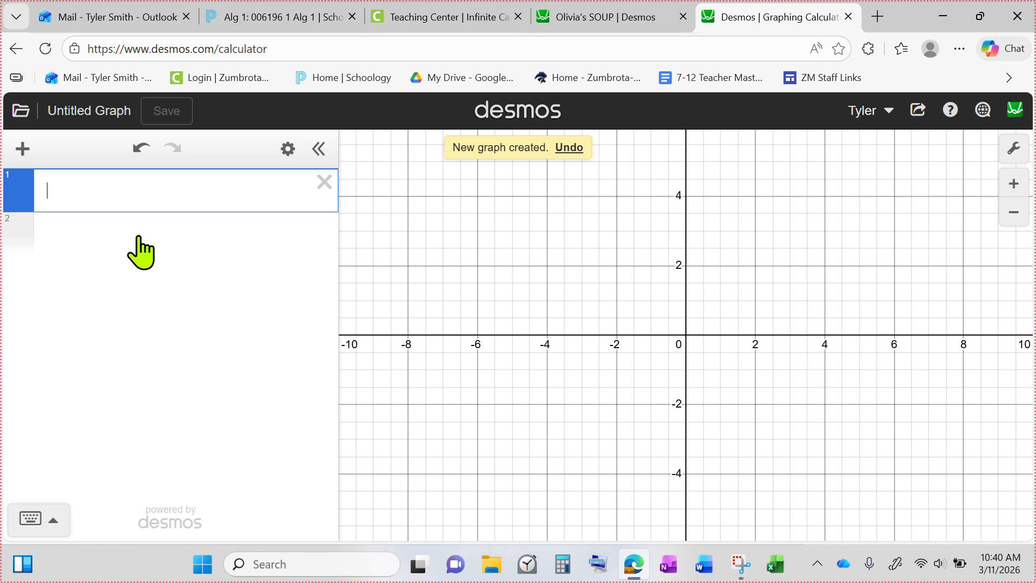
pyautogui.write('x=#')
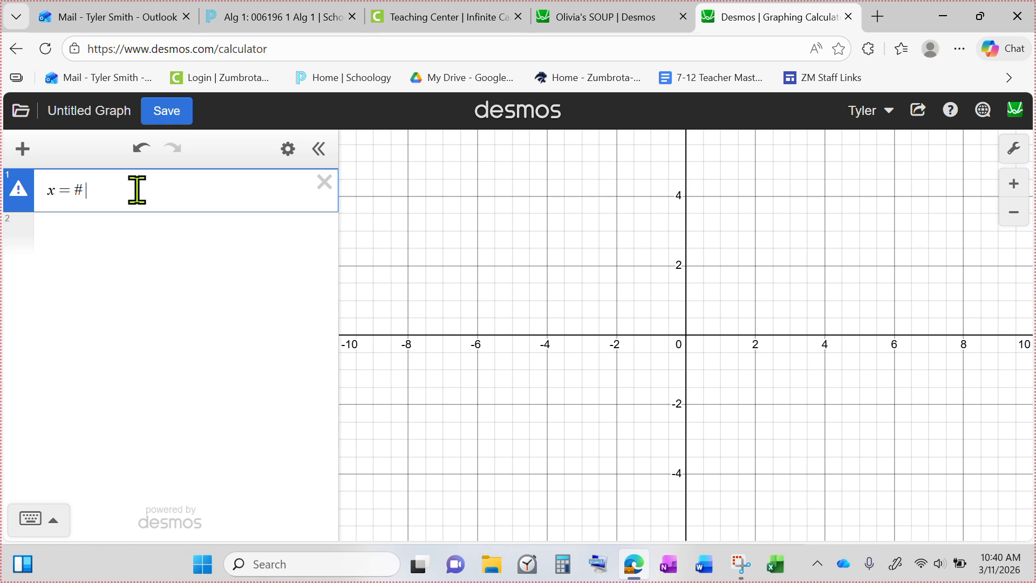
pyautogui.click(120, 229)
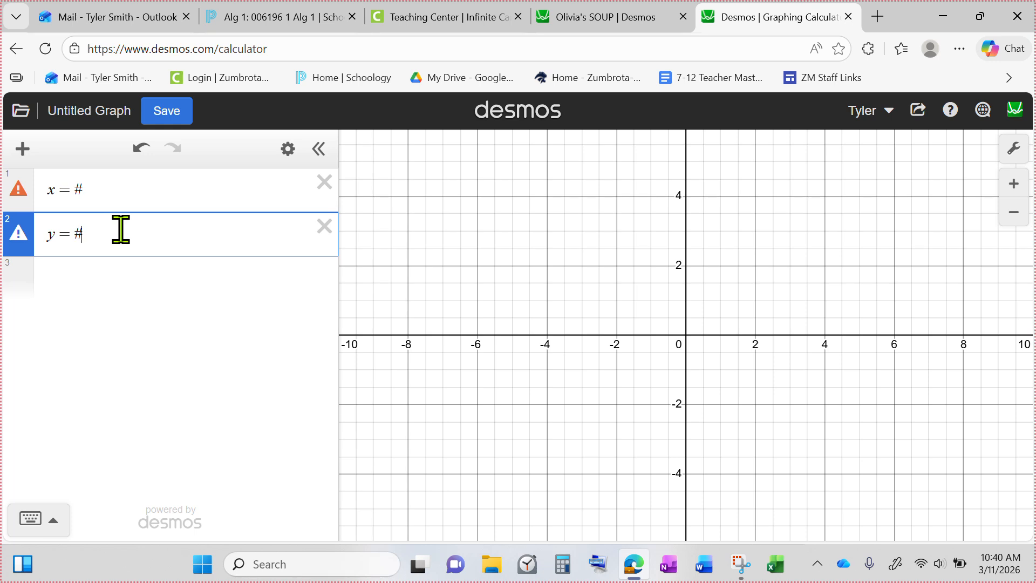
pyautogui.write('y=4')
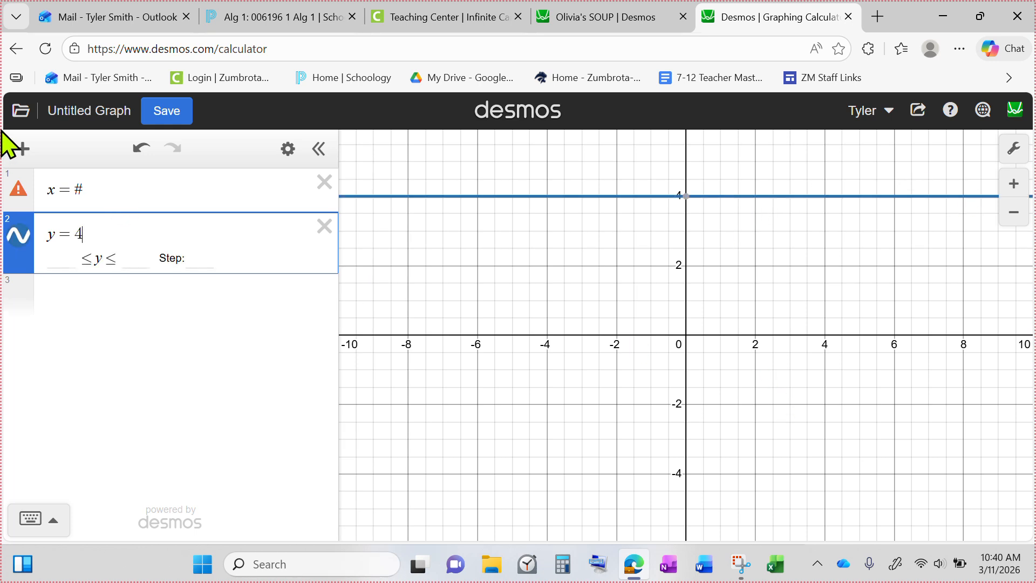
pyautogui.click(130, 185)
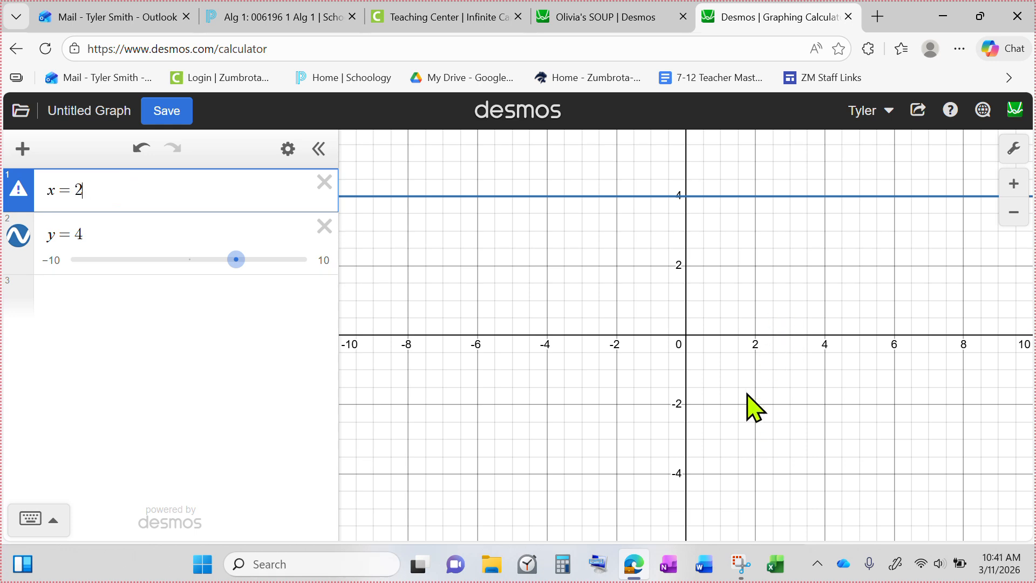
pyautogui.write('2')
# Step: Add the vertical line x = −2 as a third expression
pyautogui.scroll(-4, 860, 308)
pyautogui.click(862, 307)
pyautogui.moveTo(862, 308); pyautogui.dragTo(591, 326)
pyautogui.scroll(3, 583, 308)
pyautogui.click(488, 274)
pyautogui.moveTo(557, 388); pyautogui.dragTo(634, 413)
pyautogui.moveTo(564, 350)
pyautogui.mouseDown()
pyautogui.moveTo(564, 382)
pyautogui.moveTo(578, 256)
pyautogui.moveTo(423, 251)
pyautogui.moveTo(423, 363)
pyautogui.moveTo(437, 413)
pyautogui.mouseUp()
pyautogui.click(541, 254)
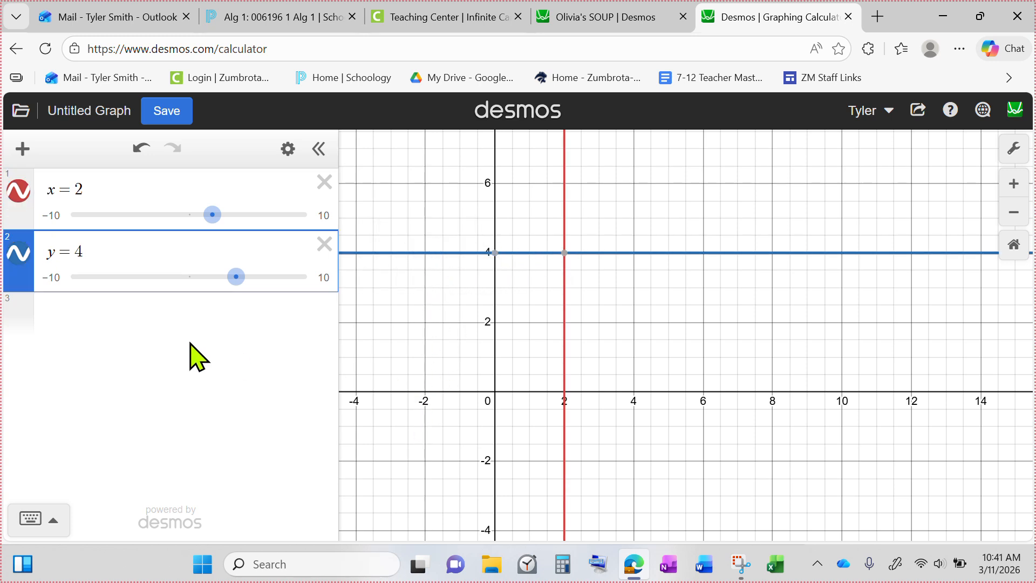
pyautogui.click(194, 321)
pyautogui.write('x=-2')
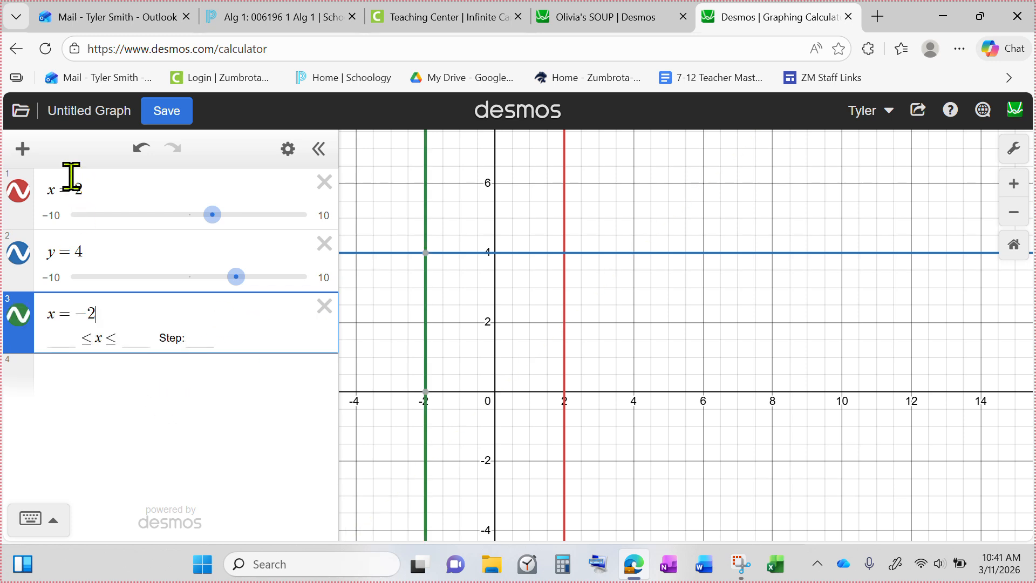
# Step: Add a note below the expressions reading "x=# makes a vertical line. y=# makes a horizontal line"
pyautogui.click(23, 148)
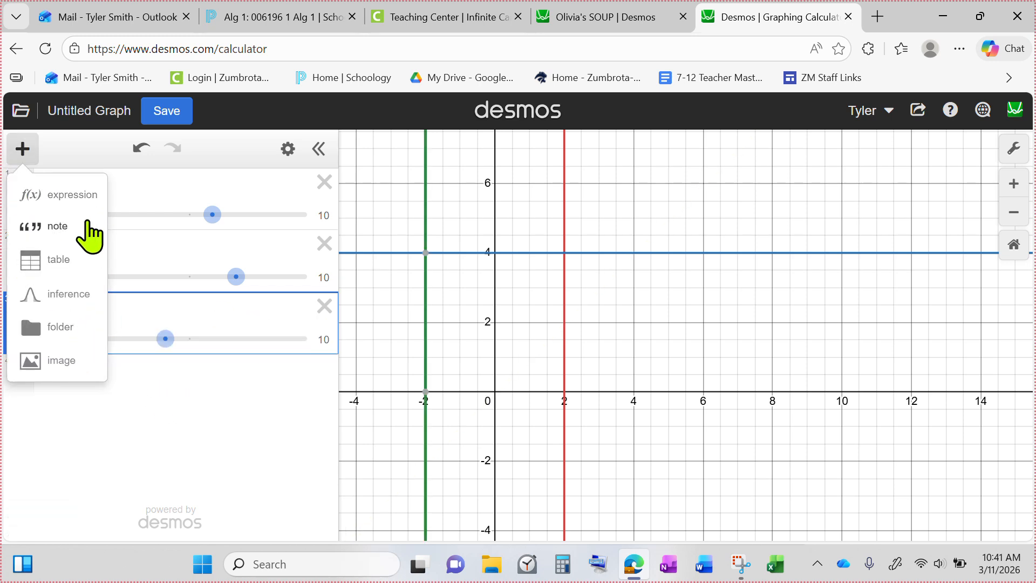
pyautogui.click(91, 227)
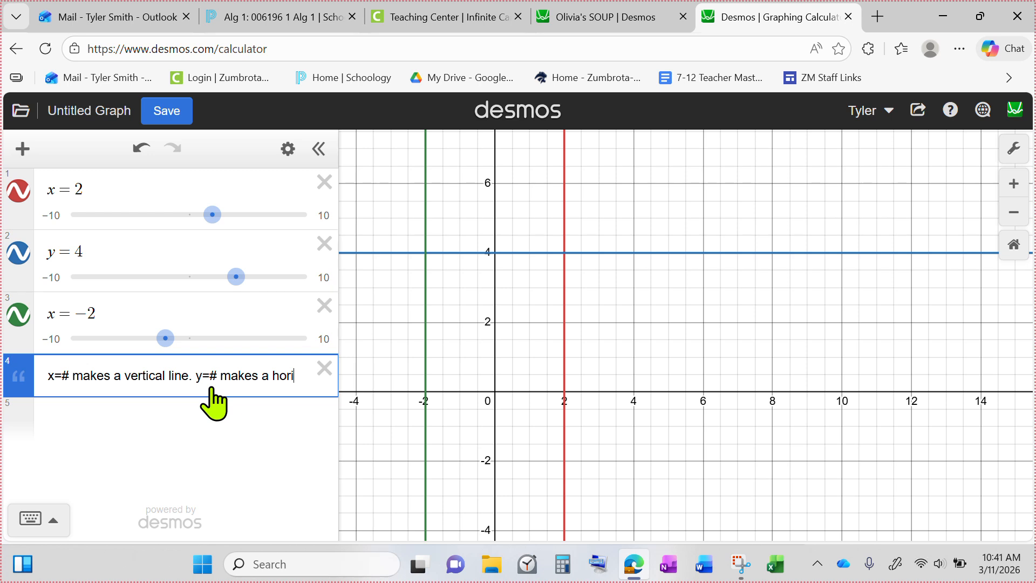
pyautogui.write('zonta')
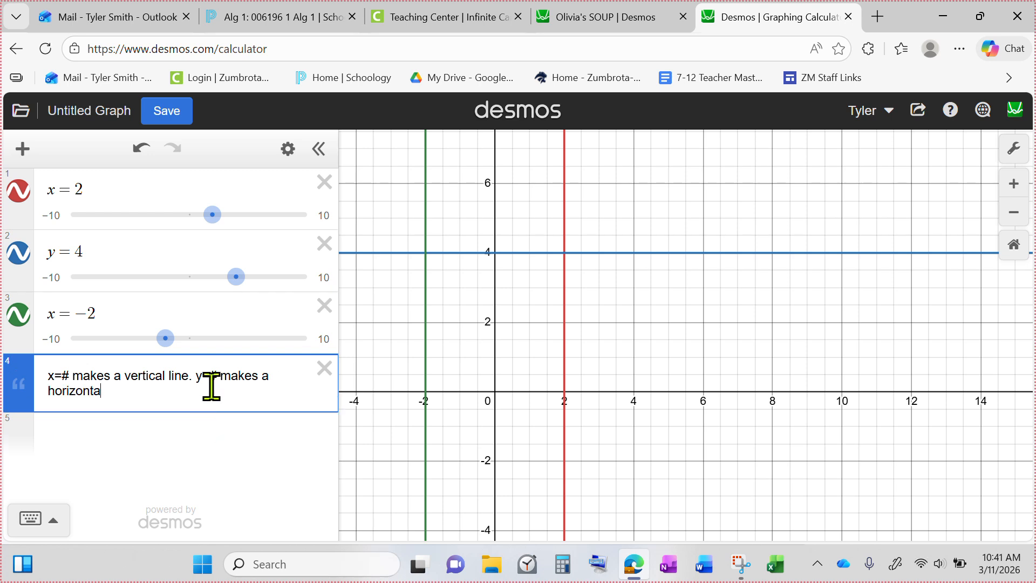
pyautogui.write('l line')
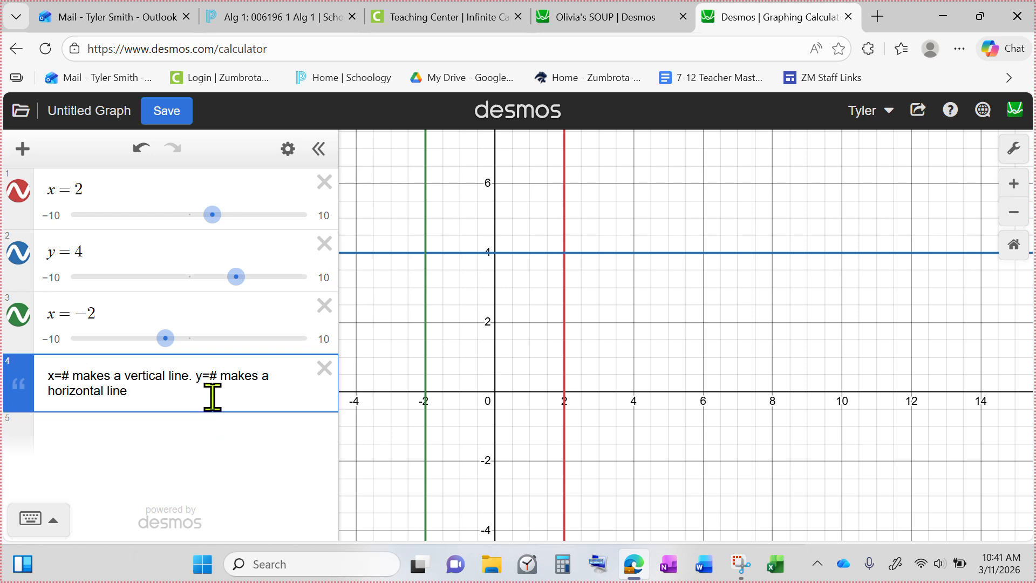
pyautogui.click(225, 440)
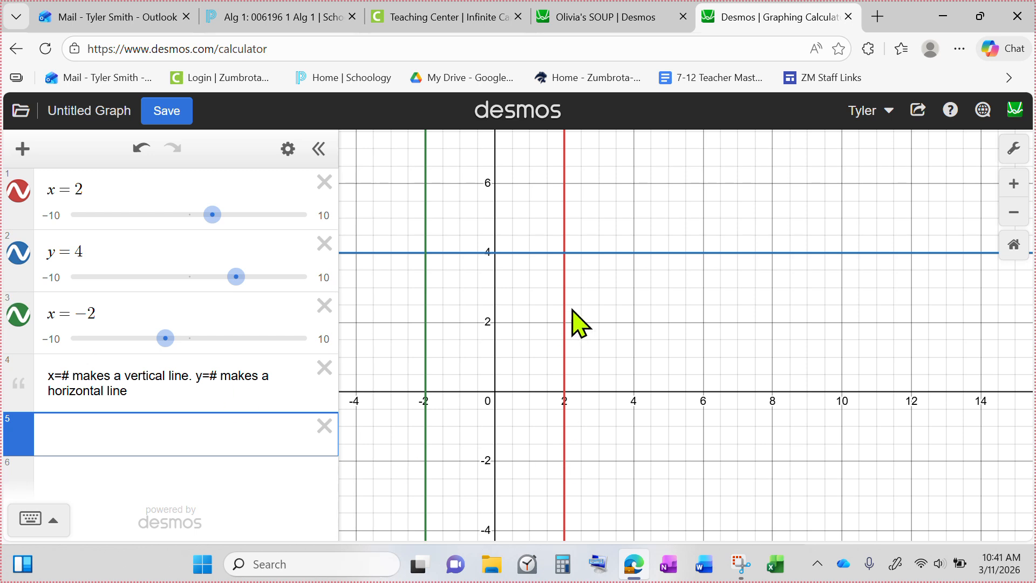
# Step: Show the coordinates of the points where y = 4 crosses the two vertical lines
pyautogui.moveTo(682, 316); pyautogui.dragTo(791, 269)
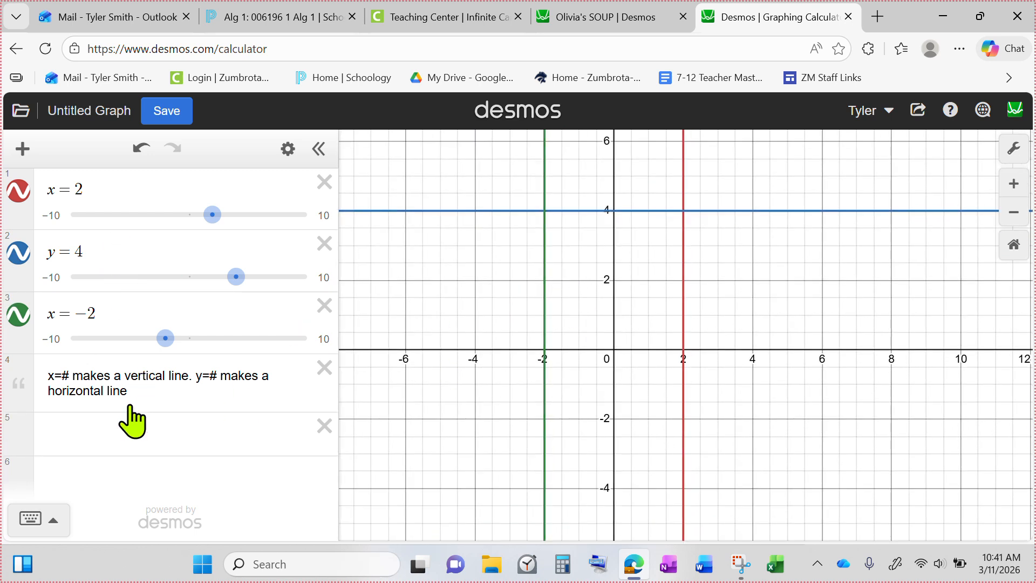
pyautogui.click(84, 435)
pyautogui.moveTo(557, 210); pyautogui.dragTo(544, 211)
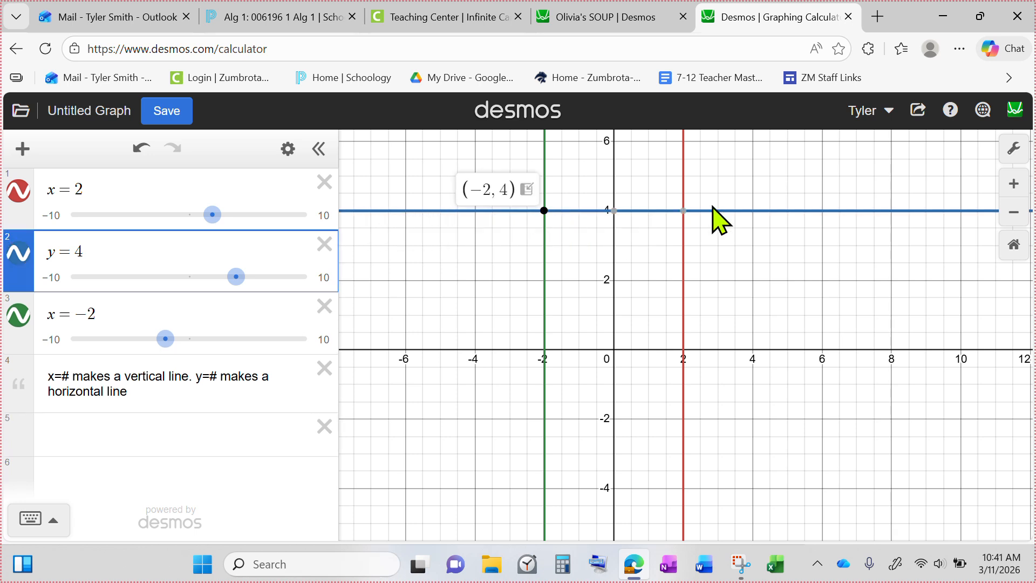
pyautogui.click(681, 211)
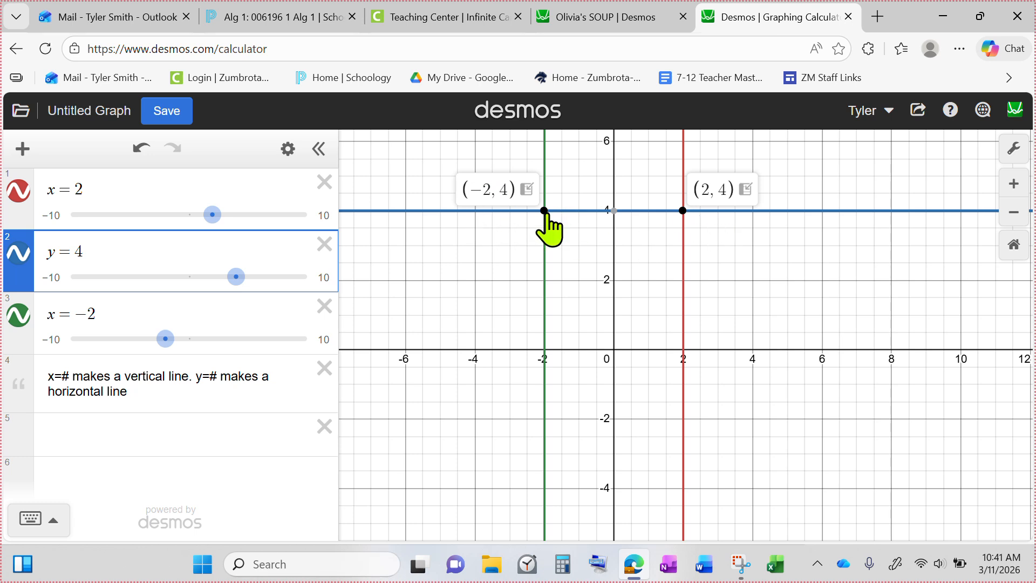
pyautogui.moveTo(616, 216)
pyautogui.click(735, 211)
pyautogui.moveTo(737, 215)
pyautogui.mouseDown()
pyautogui.moveTo(923, 219)
pyautogui.moveTo(389, 219)
pyautogui.moveTo(389, 238)
pyautogui.moveTo(444, 250)
pyautogui.mouseUp()
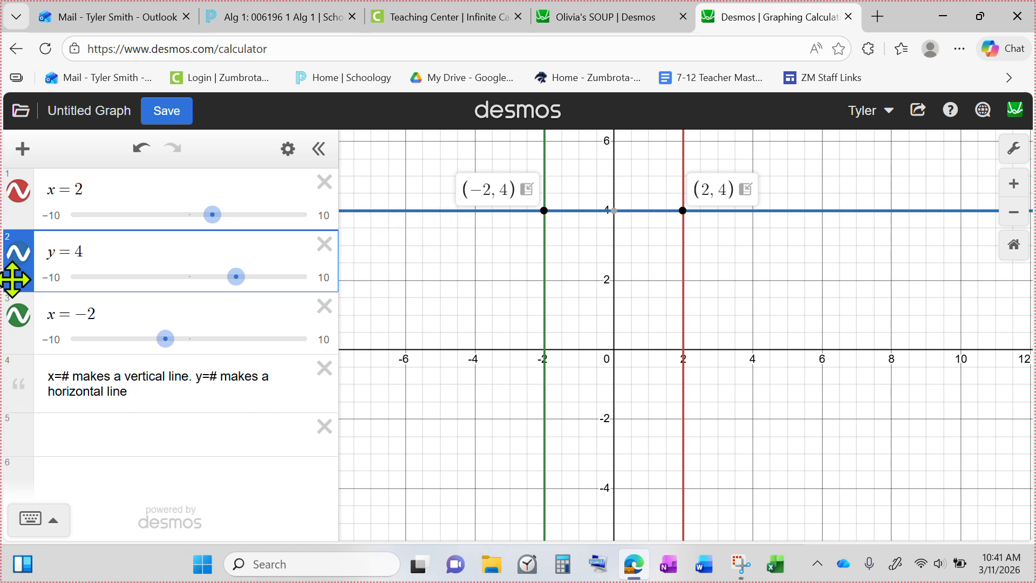
pyautogui.click(91, 249)
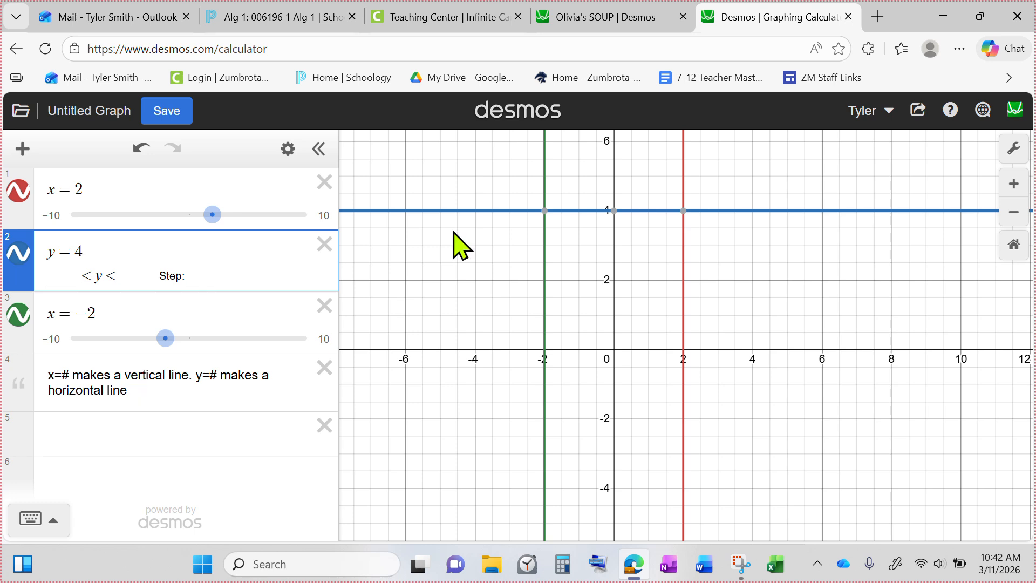
pyautogui.click(544, 210)
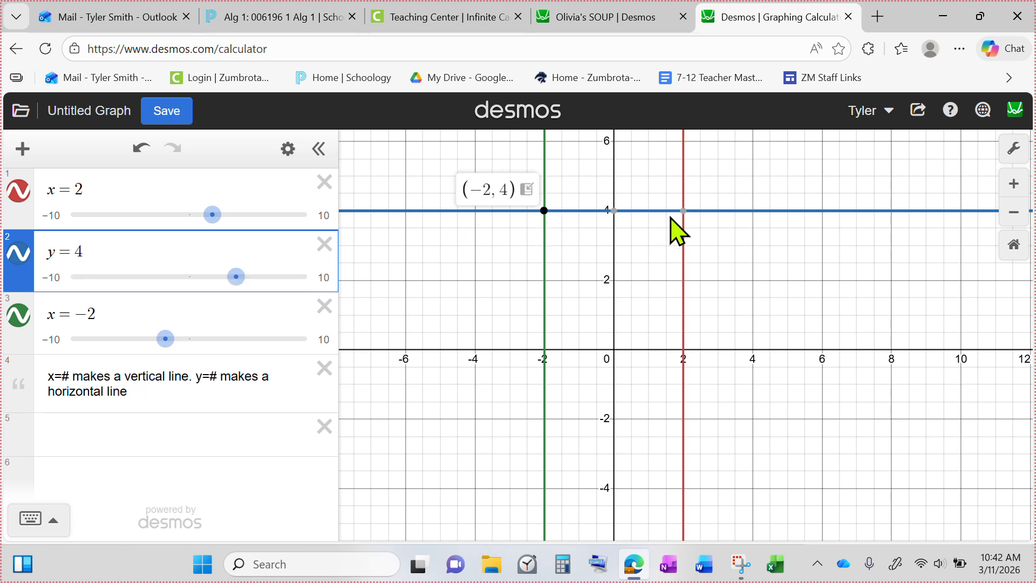
pyautogui.click(683, 211)
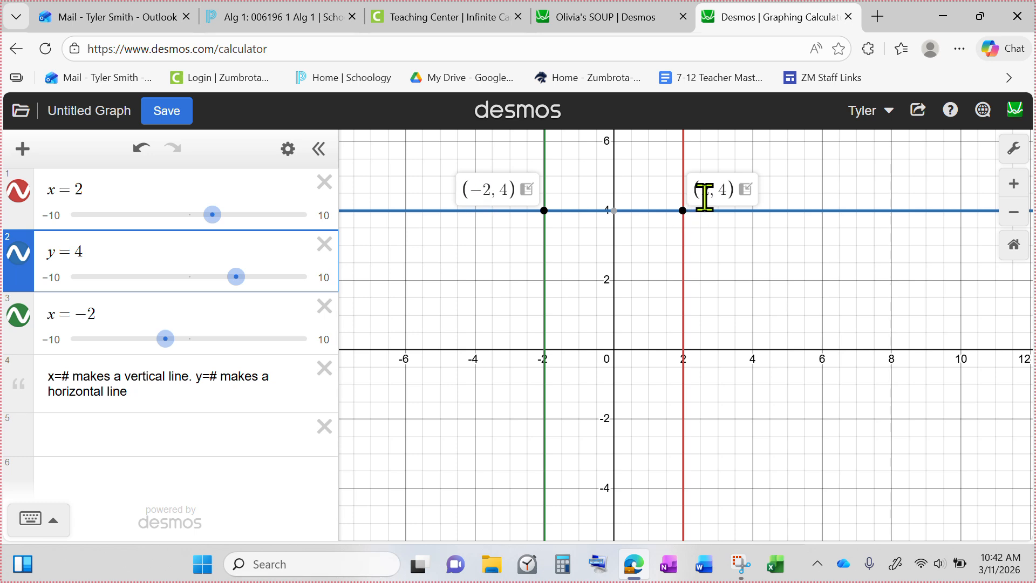
# Step: Insert an empty pair of curly braces after y = 4 for a domain restriction
pyautogui.click(98, 251)
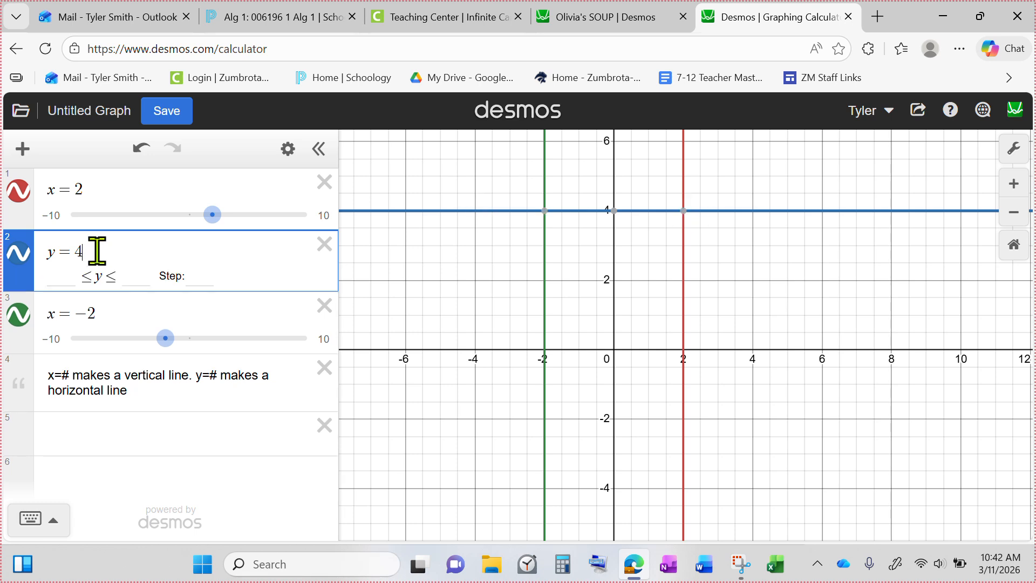
pyautogui.click(38, 518)
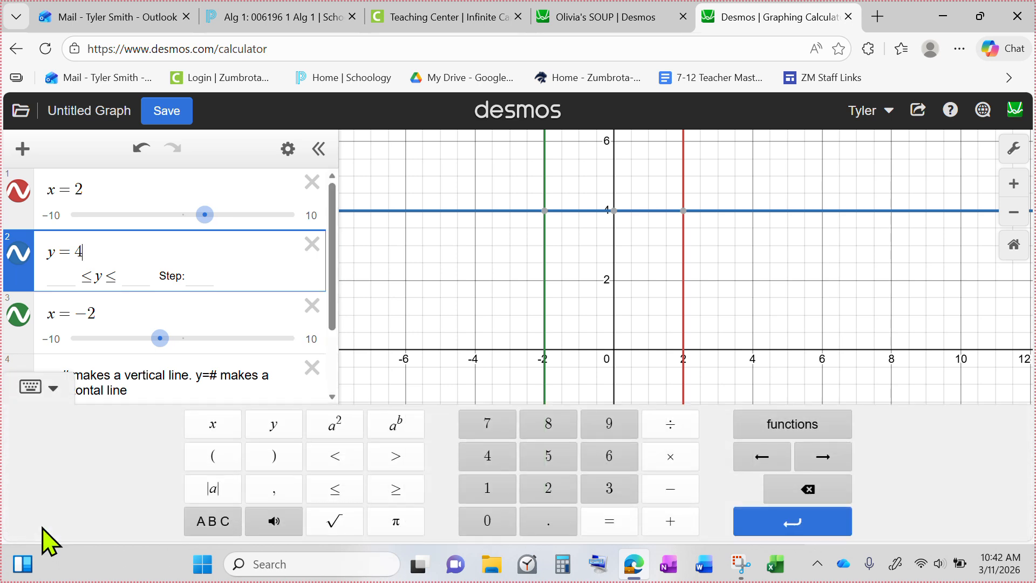
pyautogui.click(196, 524)
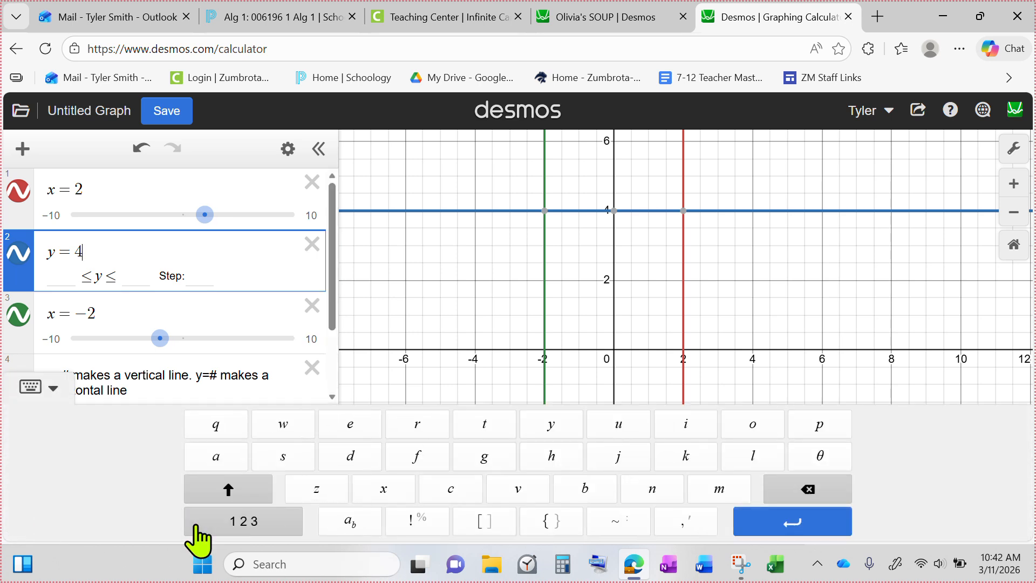
pyautogui.click(551, 521)
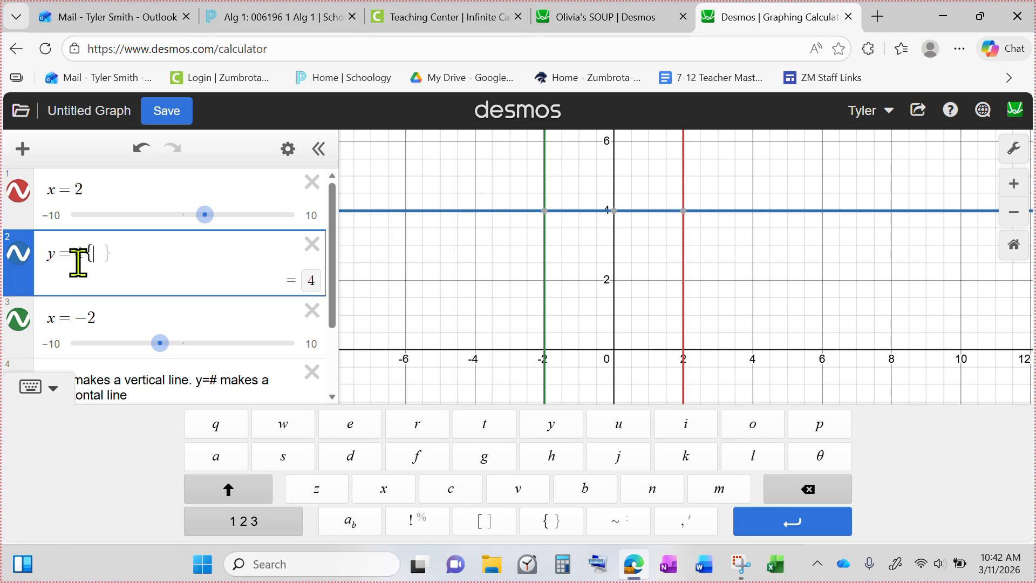
# Step: Fill the braces of the y = 4 line with the restriction −2 ≤ x ≤ 2
pyautogui.click(545, 212)
pyautogui.click(683, 210)
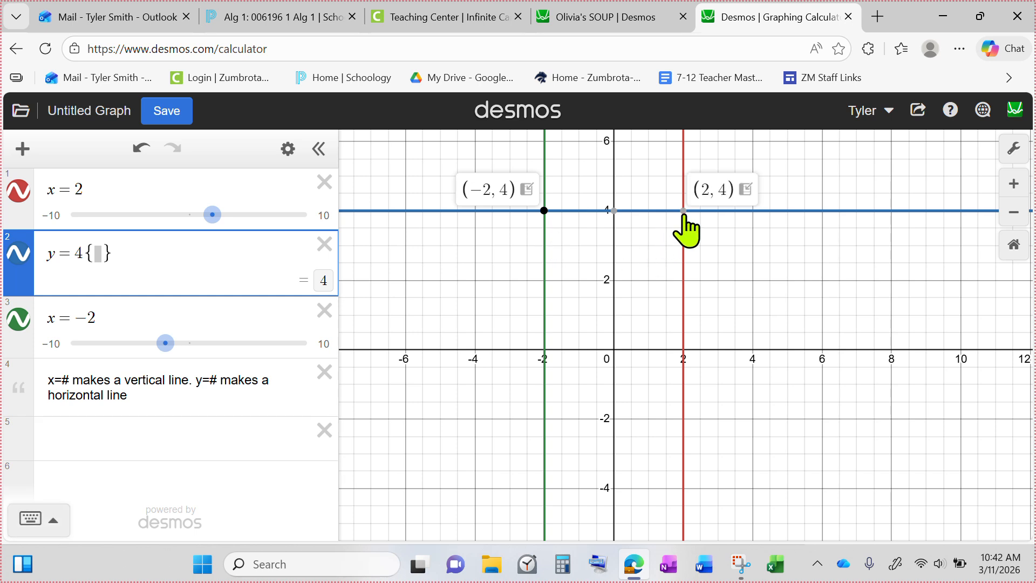
pyautogui.click(95, 253)
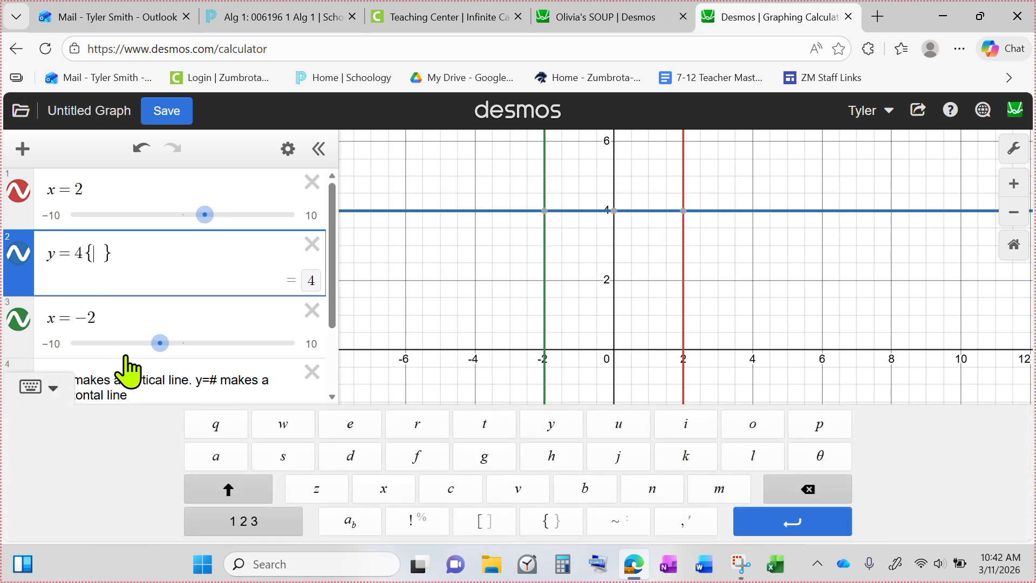
pyautogui.write('-2')
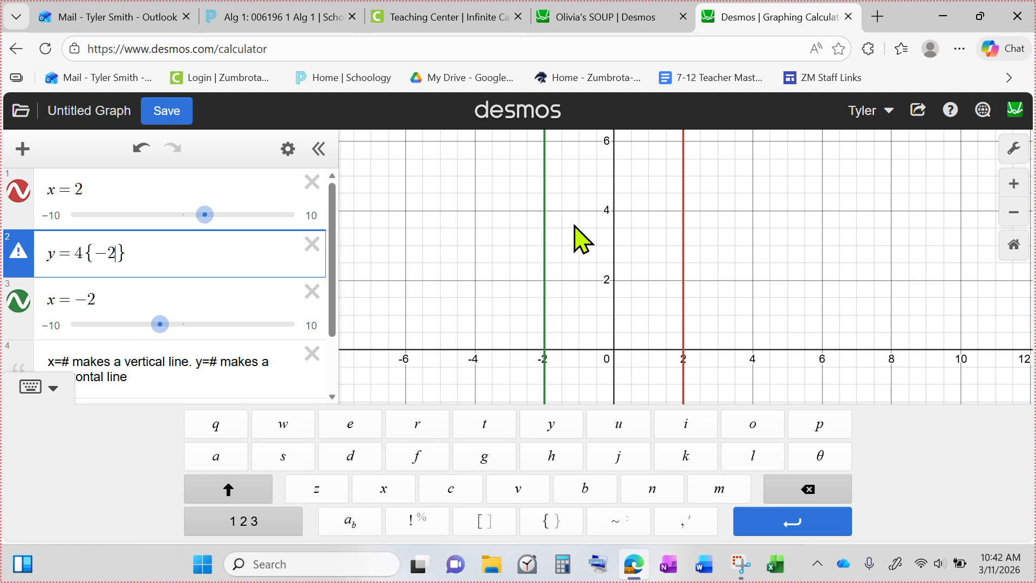
pyautogui.click(247, 528)
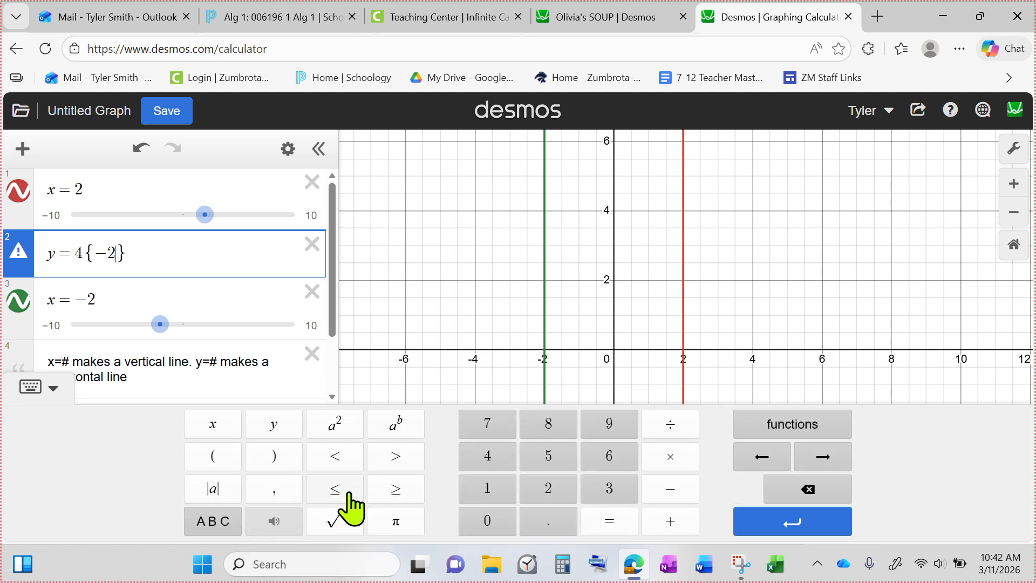
pyautogui.write('x')
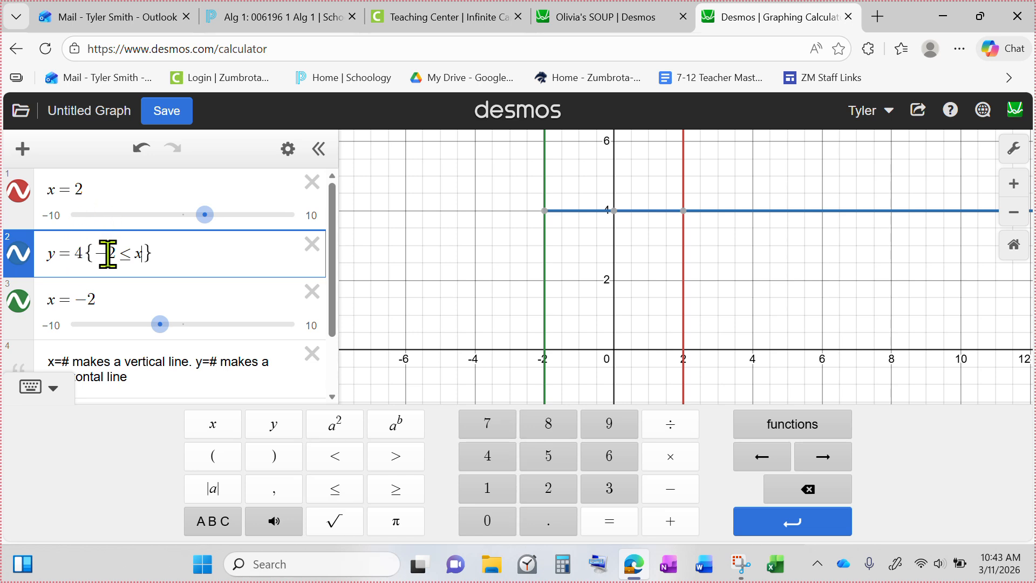
pyautogui.moveTo(545, 212)
pyautogui.click(334, 488)
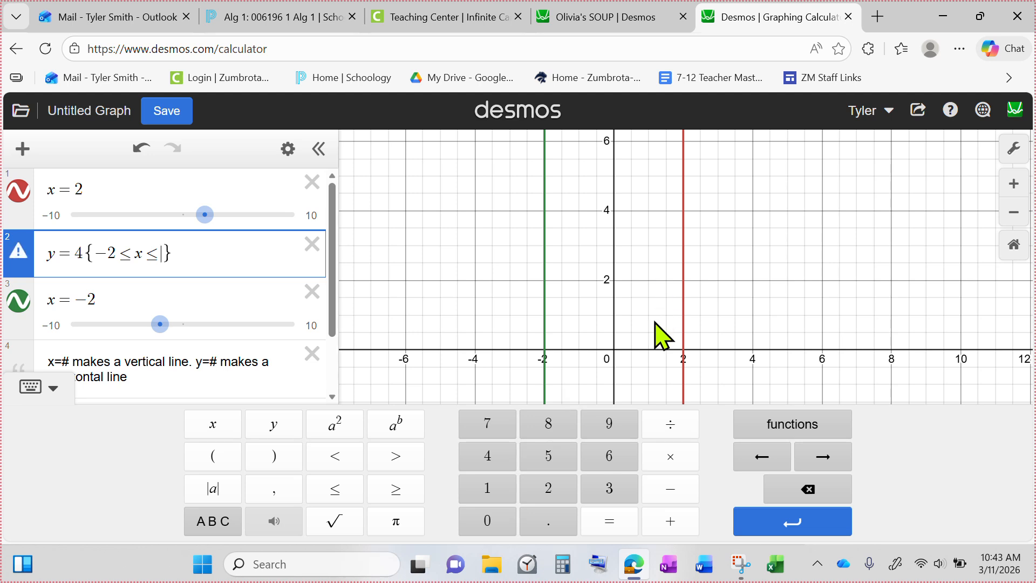
pyautogui.write('2')
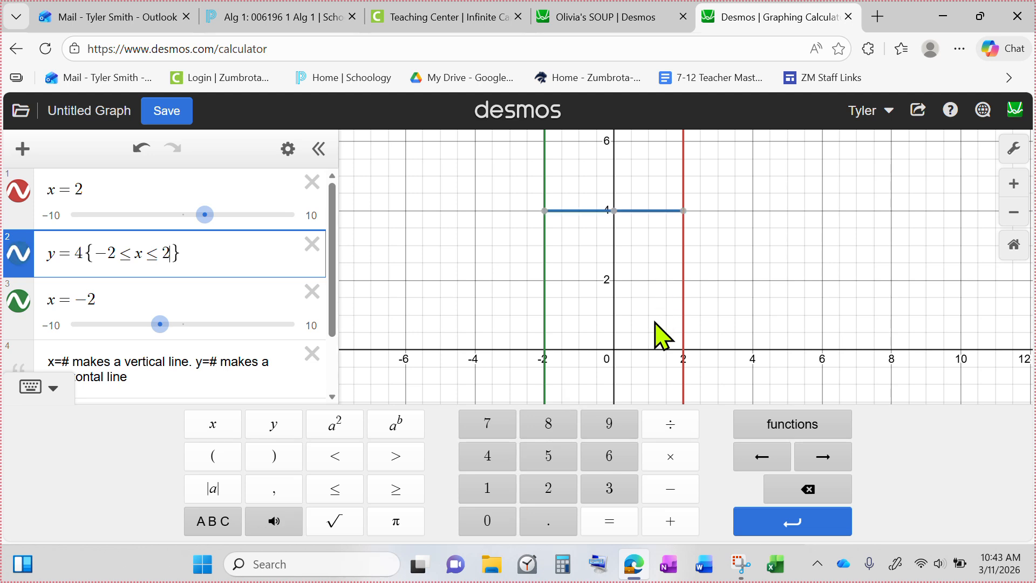
# Step: Show the coordinates of the horizontal segment's two endpoints and of the x-axis crossing of x = −2
pyautogui.click(682, 210)
pyautogui.click(544, 210)
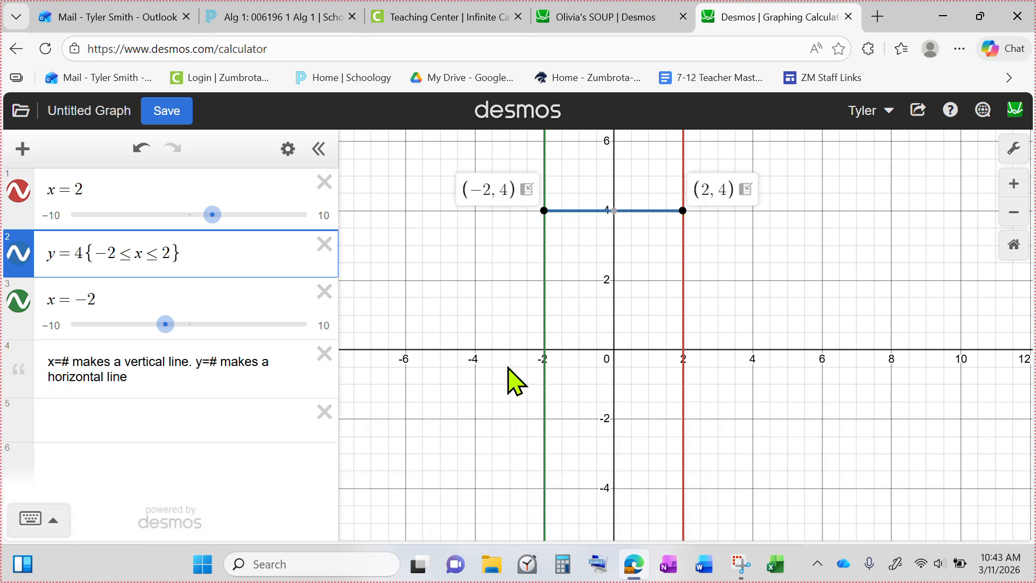
pyautogui.click(544, 354)
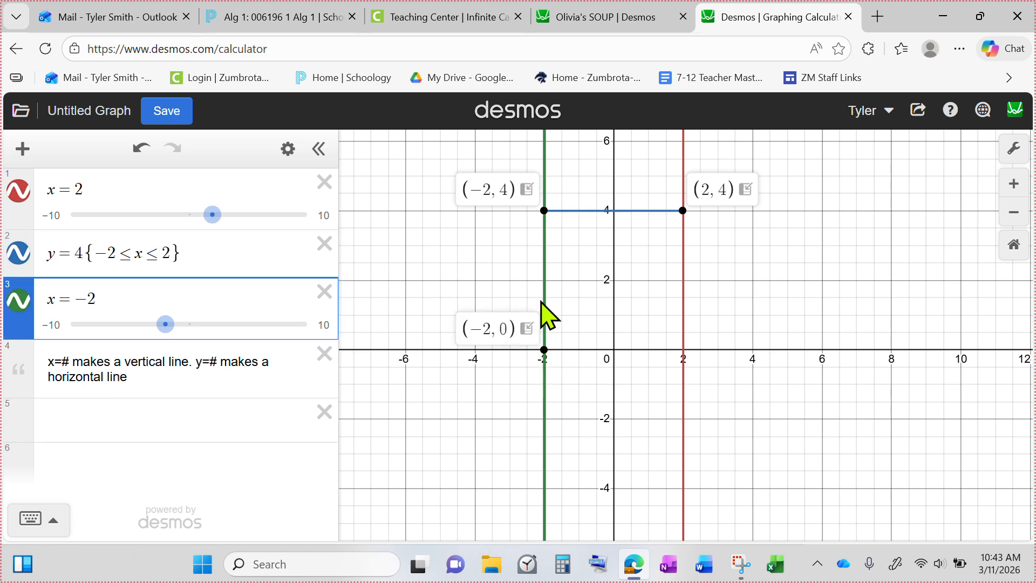
pyautogui.click(544, 351)
pyautogui.click(544, 350)
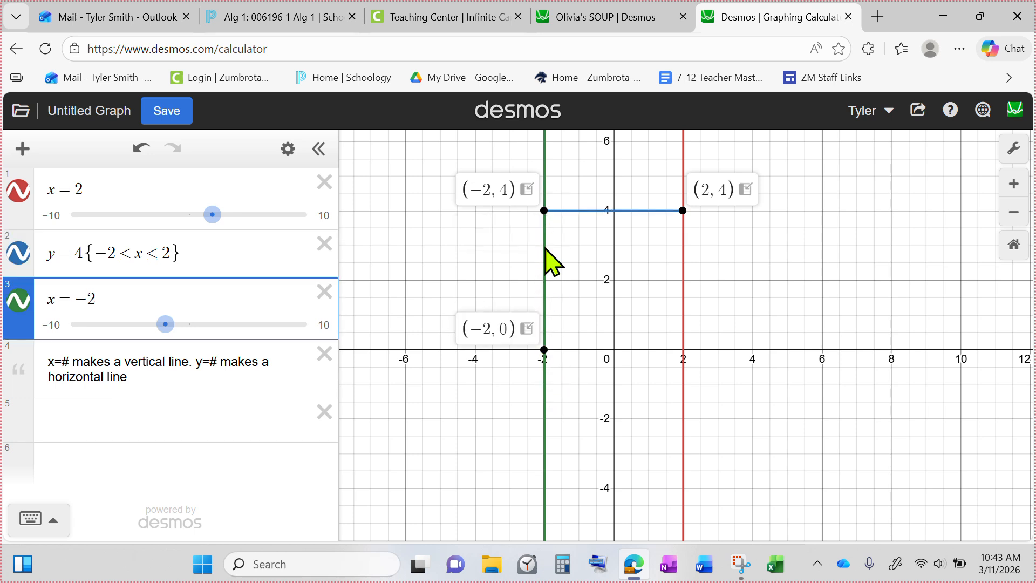
# Step: Highlight the y-coordinates in the labels of the two marked points on the x = −2 line
pyautogui.moveTo(543, 216)
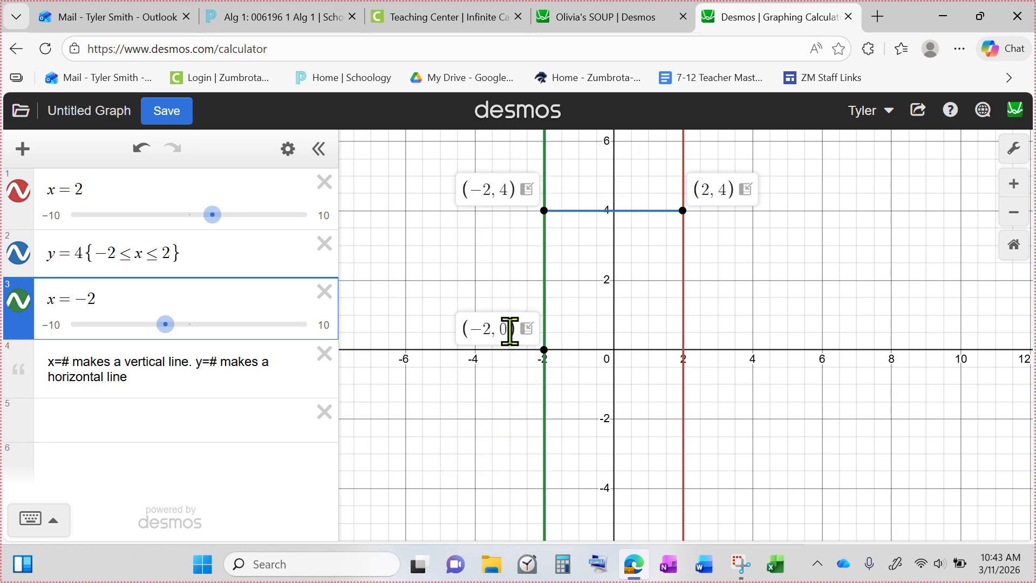
pyautogui.moveTo(506, 330); pyautogui.dragTo(500, 329)
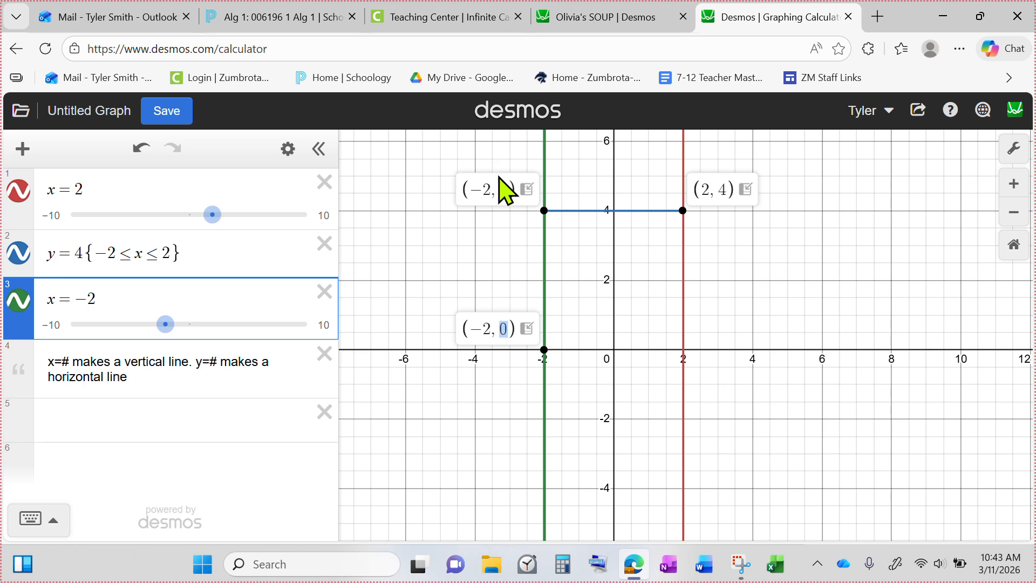
pyautogui.moveTo(504, 189); pyautogui.dragTo(495, 185)
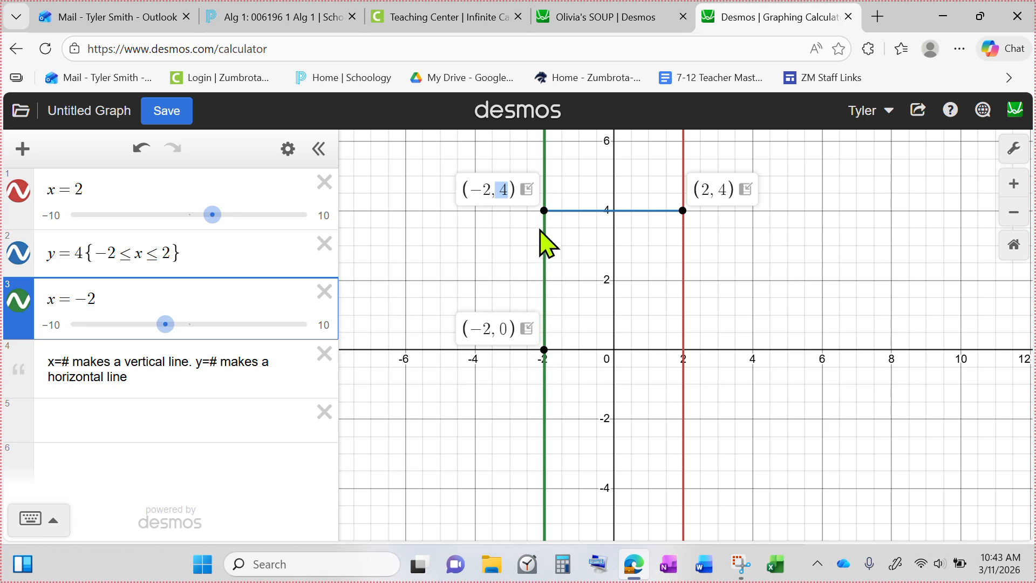
pyautogui.moveTo(497, 335); pyautogui.dragTo(506, 331)
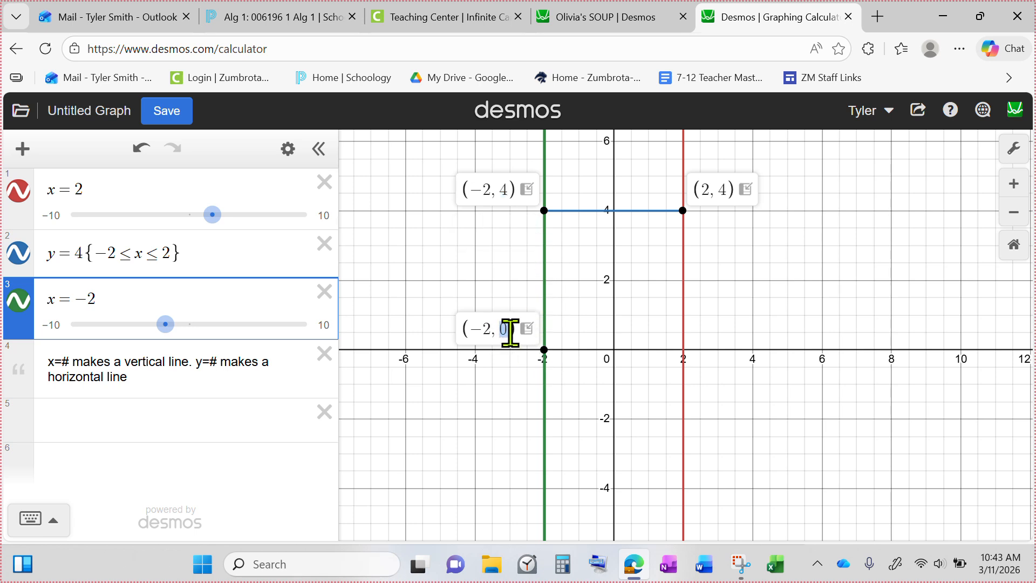
pyautogui.moveTo(499, 188); pyautogui.dragTo(506, 188)
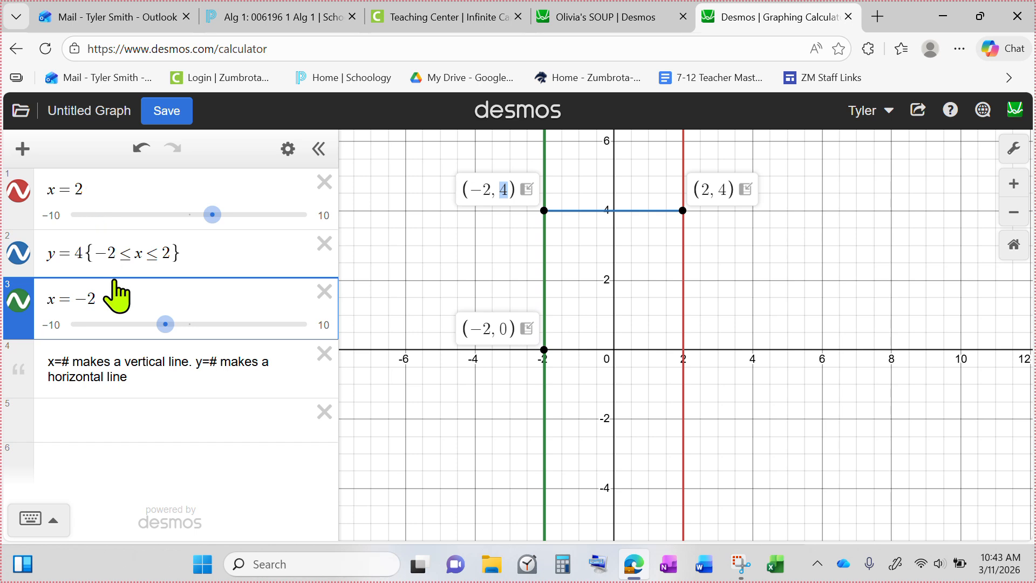
# Step: Restrict the x = −2 line to 0 ≤ y ≤ 4 with a condition in curly braces
pyautogui.click(128, 302)
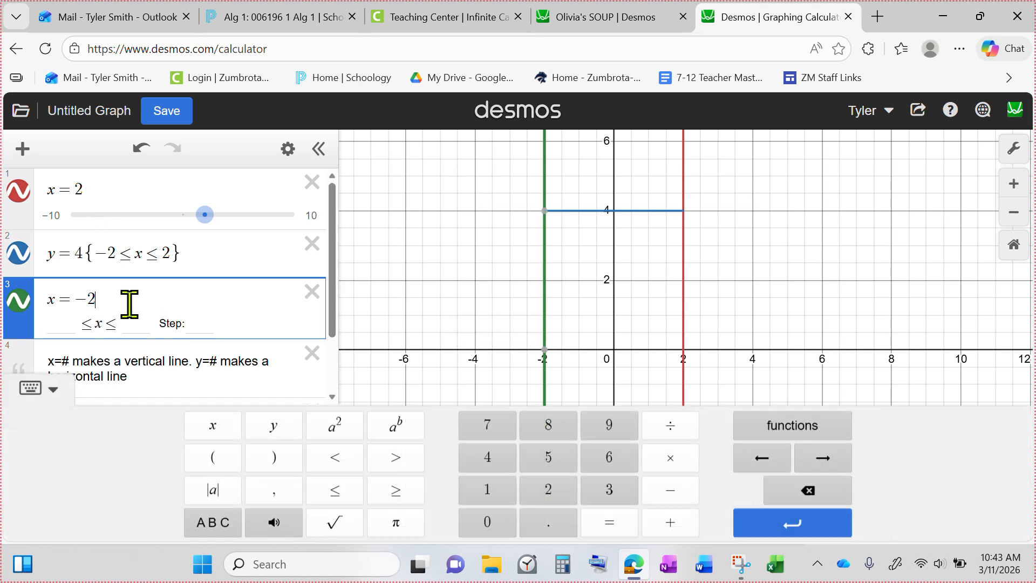
pyautogui.click(213, 522)
pyautogui.click(548, 531)
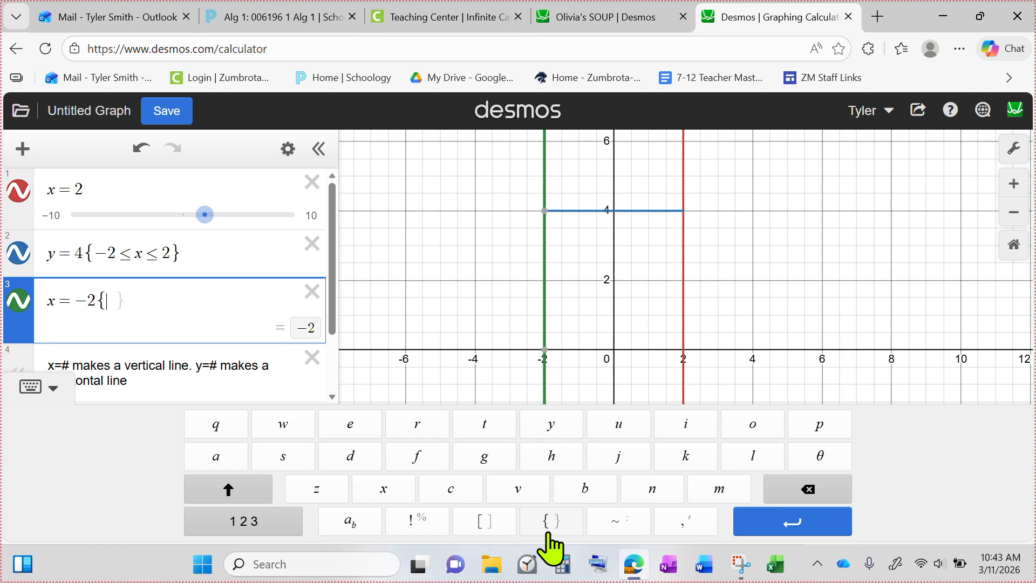
pyautogui.write('0')
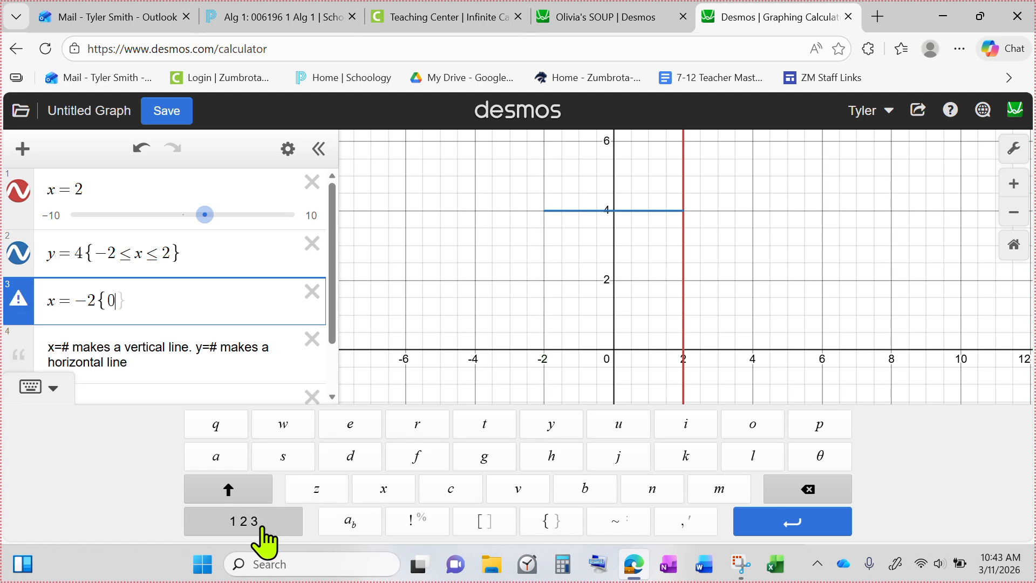
pyautogui.click(272, 526)
pyautogui.click(331, 488)
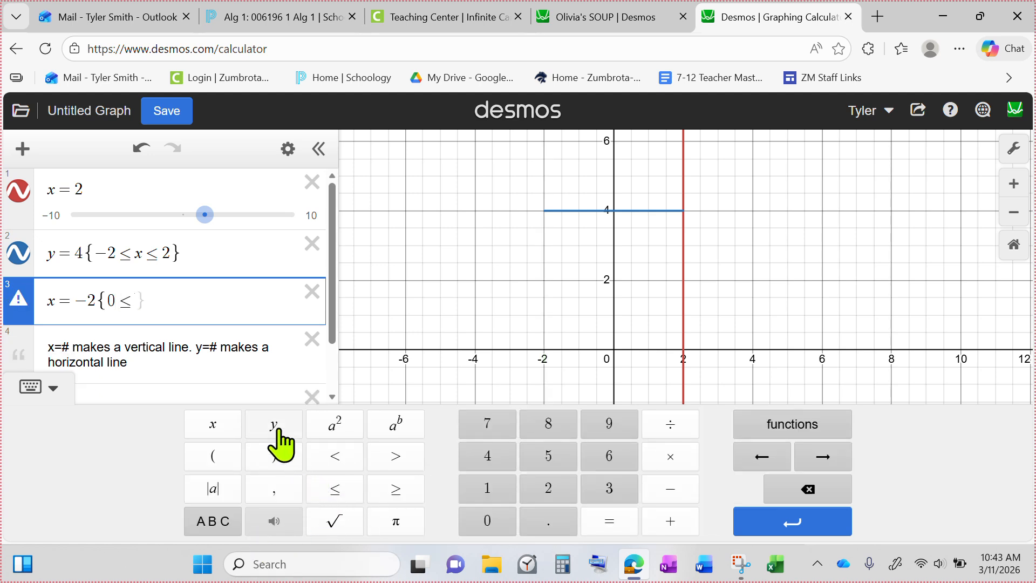
pyautogui.click(273, 424)
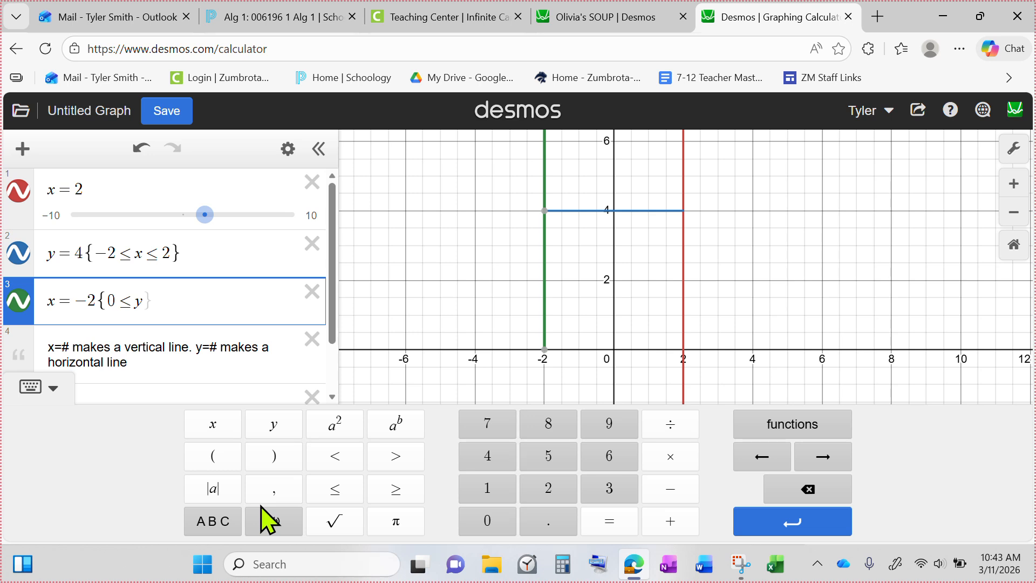
pyautogui.click(335, 488)
pyautogui.click(207, 526)
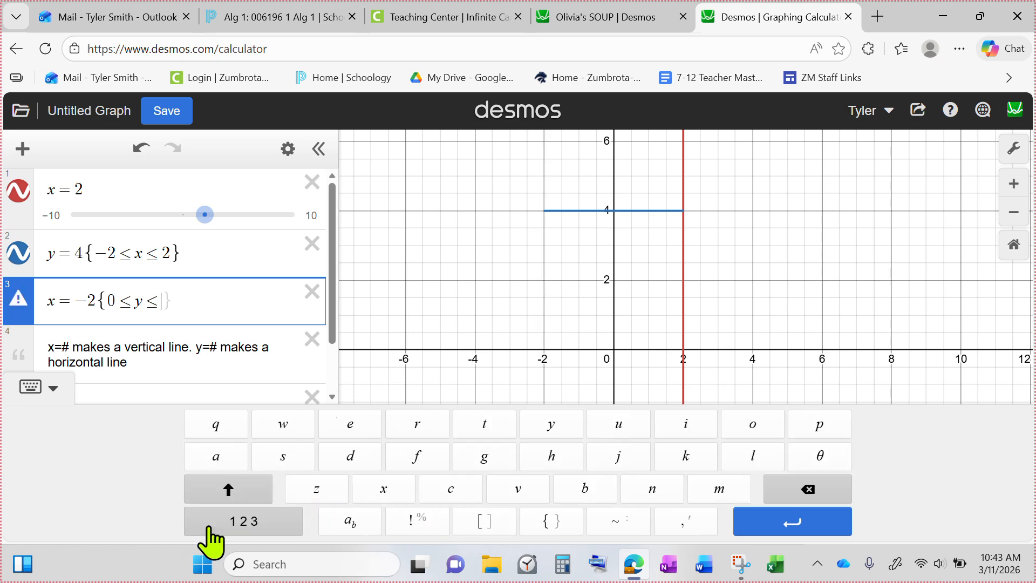
pyautogui.click(232, 524)
pyautogui.click(476, 459)
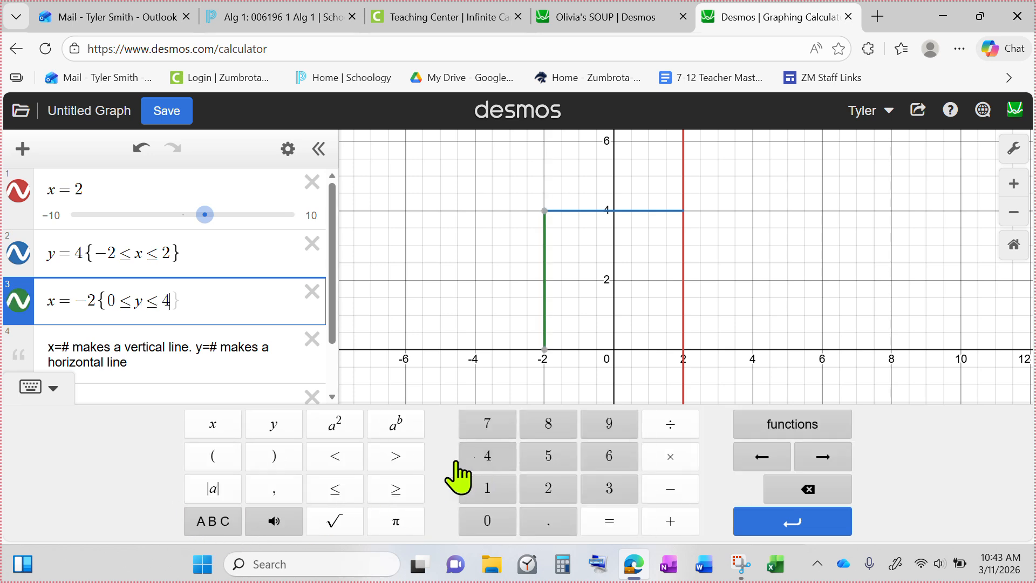
pyautogui.moveTo(106, 300); pyautogui.dragTo(161, 302)
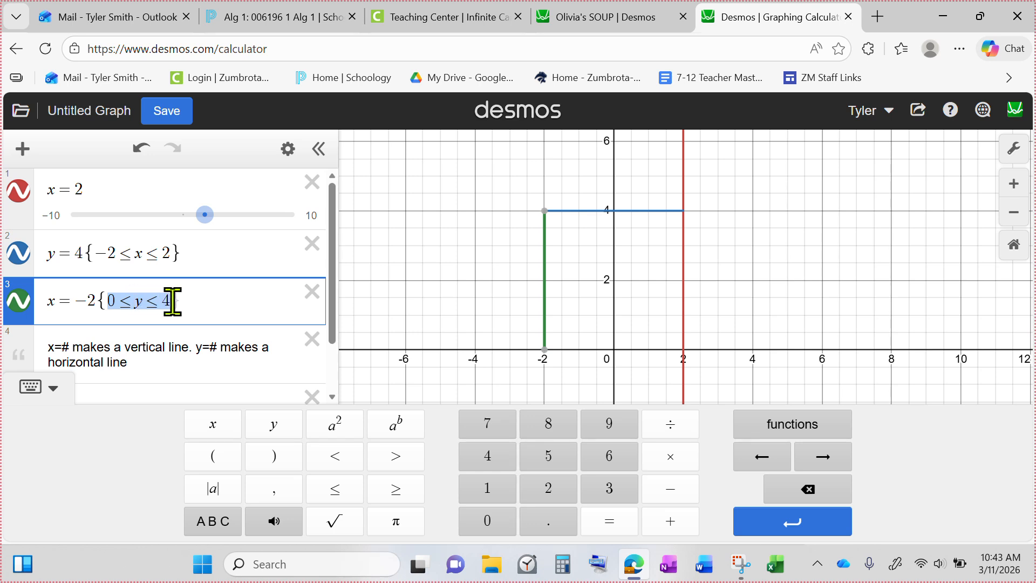
# Step: Show the coordinates of the x = −2 segment's lower endpoint and of the marked points on the x = 2 line
pyautogui.click(535, 328)
pyautogui.moveTo(545, 349)
pyautogui.mouseDown()
pyautogui.moveTo(546, 237)
pyautogui.moveTo(545, 349)
pyautogui.mouseUp()
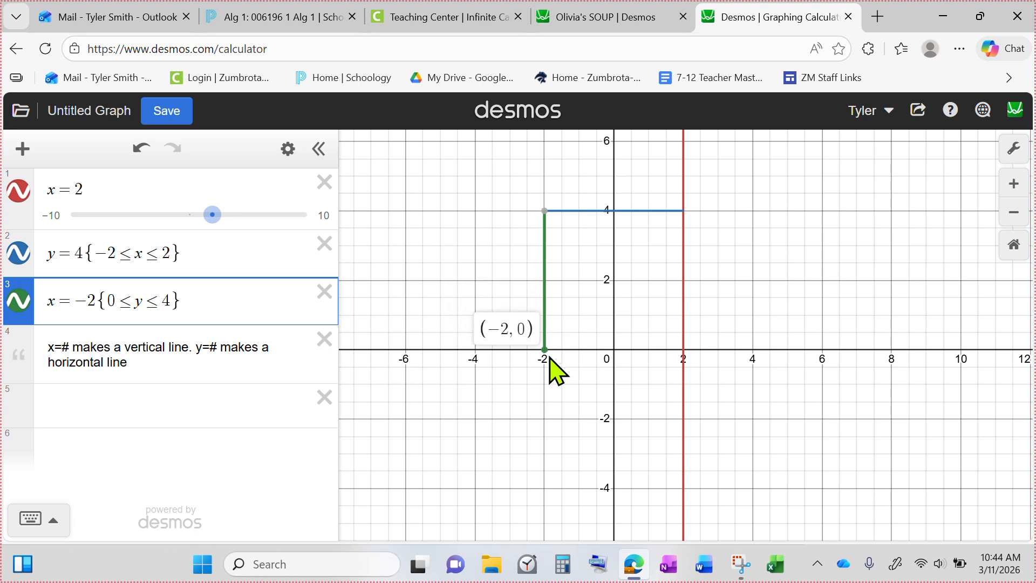
pyautogui.moveTo(684, 351)
pyautogui.mouseDown()
pyautogui.moveTo(684, 212)
pyautogui.moveTo(685, 360)
pyautogui.mouseUp()
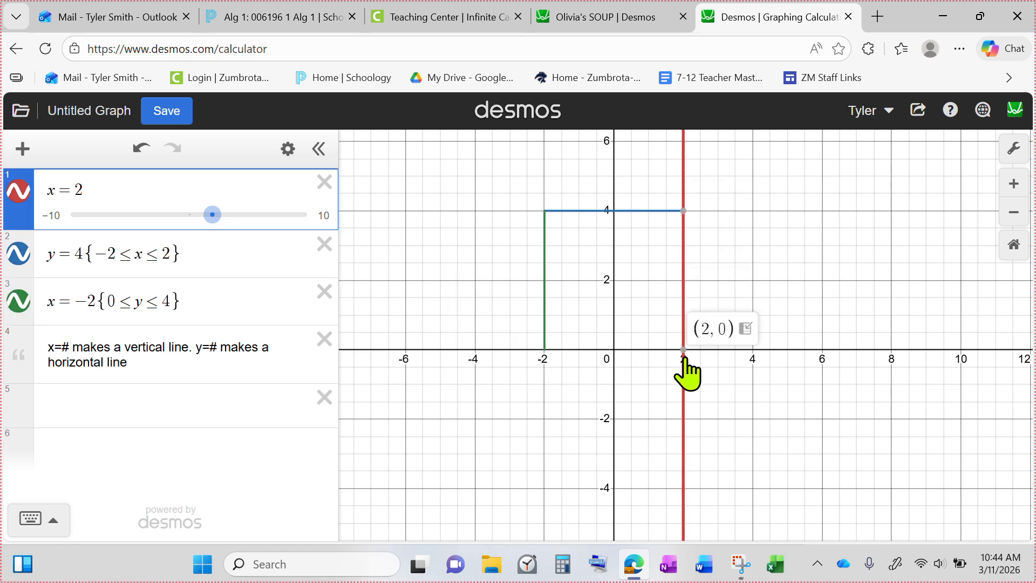
pyautogui.click(682, 214)
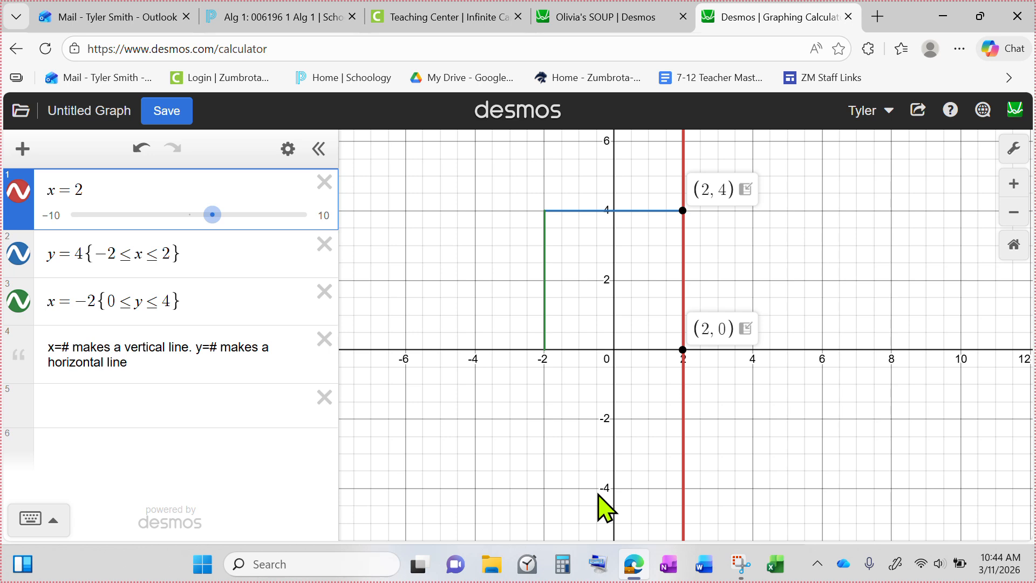
pyautogui.moveTo(612, 282); pyautogui.dragTo(605, 412)
pyautogui.click(538, 349)
pyautogui.moveTo(555, 342)
pyautogui.mouseDown()
pyautogui.moveTo(664, 353)
pyautogui.moveTo(685, 393)
pyautogui.moveTo(687, 487)
pyautogui.moveTo(681, 373)
pyautogui.moveTo(677, 479)
pyautogui.moveTo(677, 202)
pyautogui.moveTo(678, 450)
pyautogui.moveTo(693, 209)
pyautogui.mouseUp()
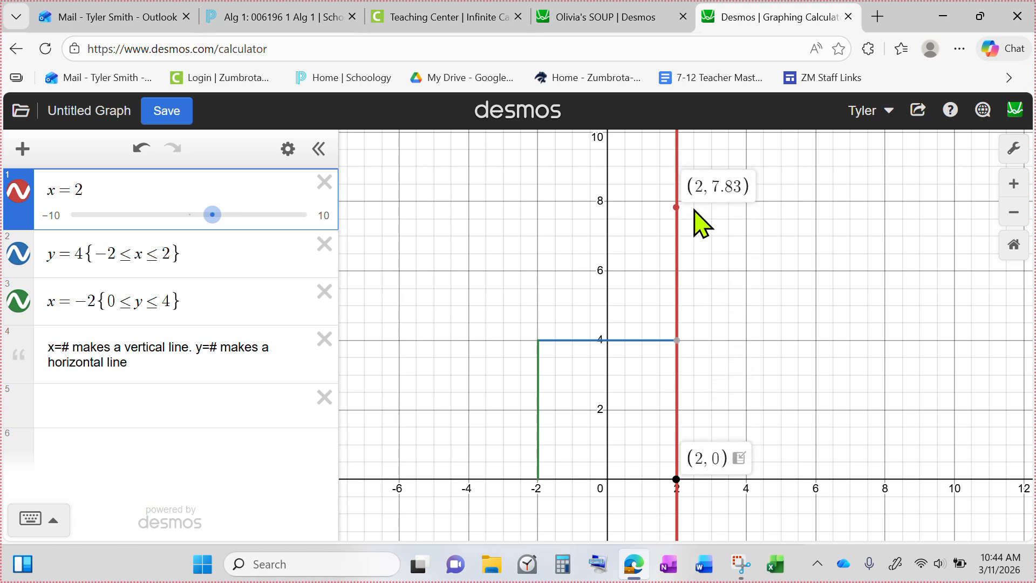
# Step: Restrict the x = 2 line to 0 ≤ y ≤ 8 with a condition in curly braces
pyautogui.click(120, 189)
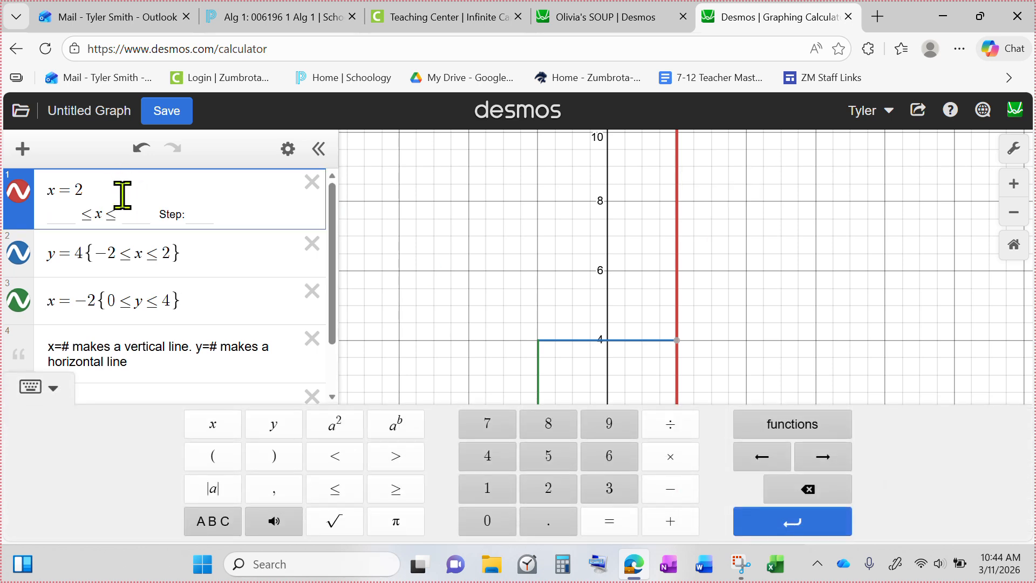
pyautogui.write('{')
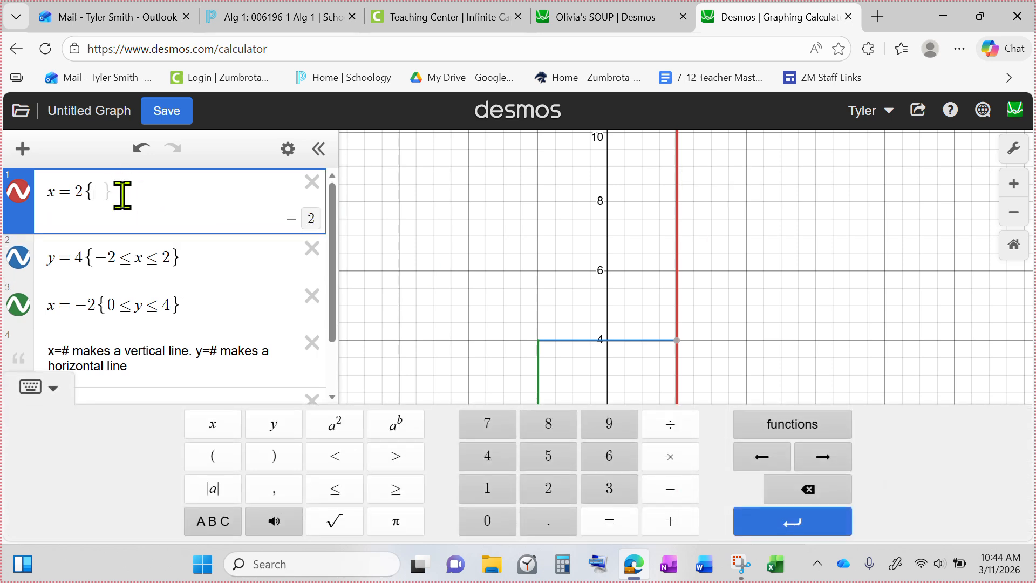
pyautogui.click(487, 521)
pyautogui.click(334, 488)
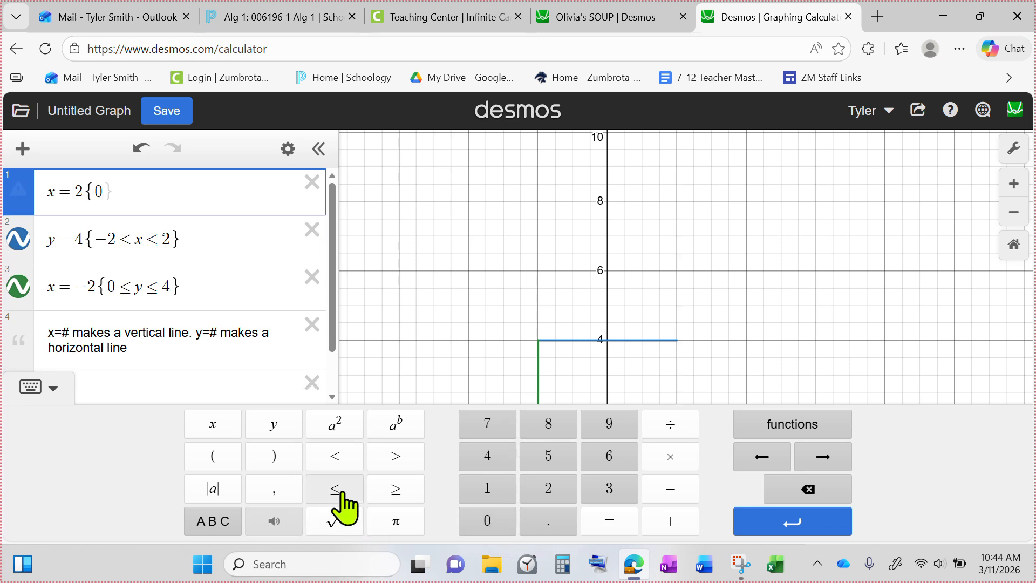
pyautogui.click(274, 424)
pyautogui.click(327, 488)
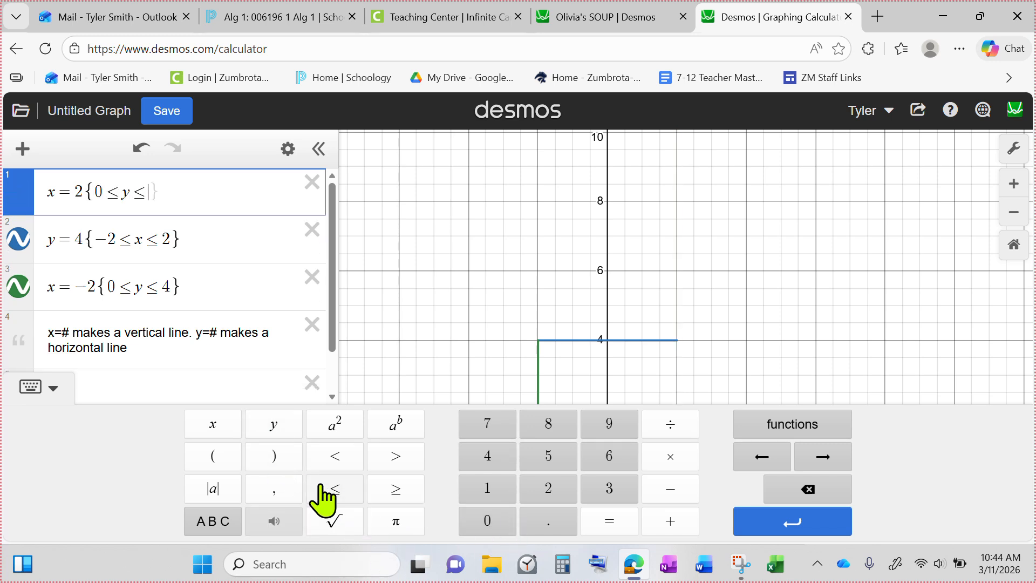
pyautogui.click(555, 434)
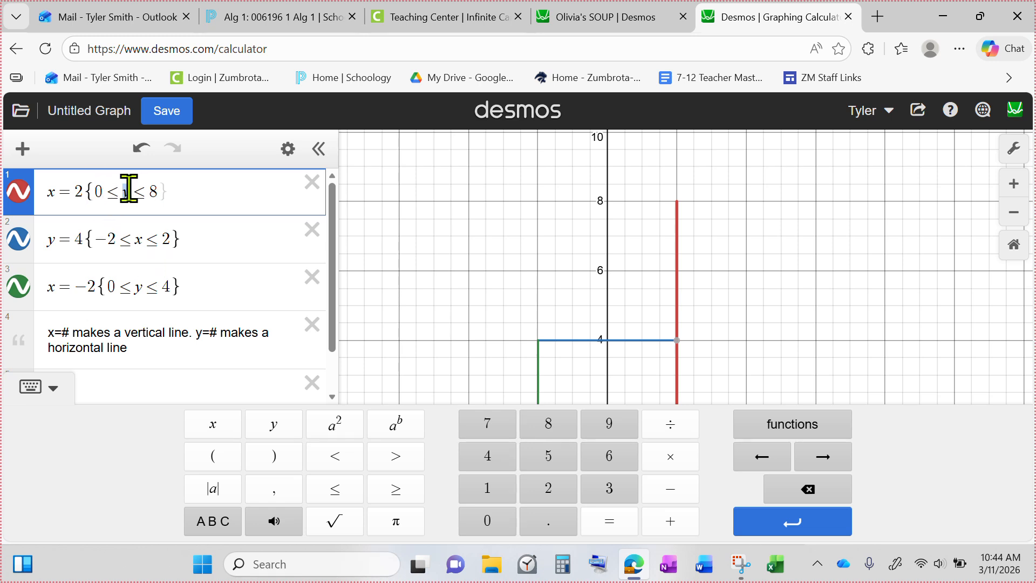
pyautogui.moveTo(133, 191); pyautogui.dragTo(165, 192)
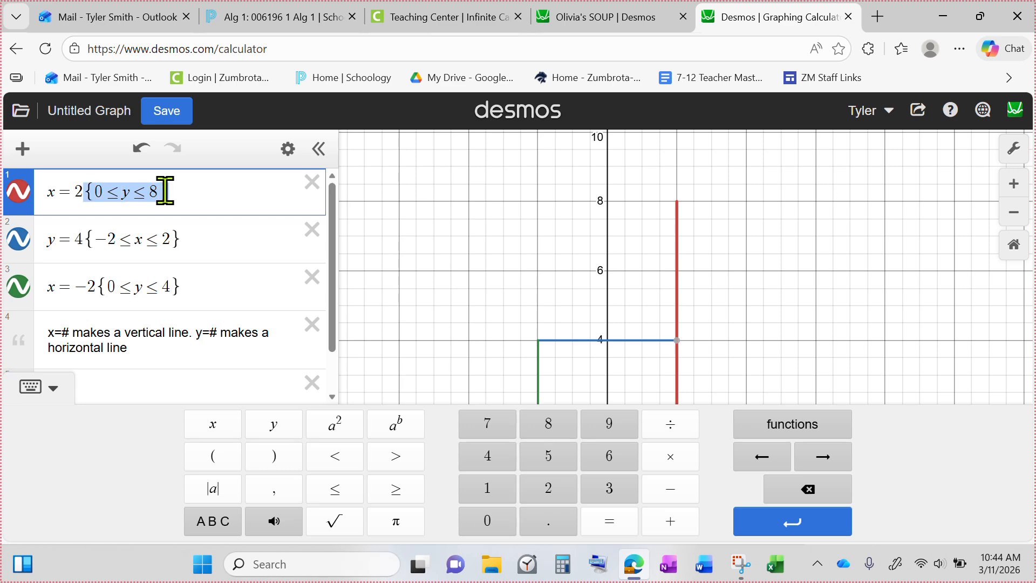
pyautogui.click(173, 194)
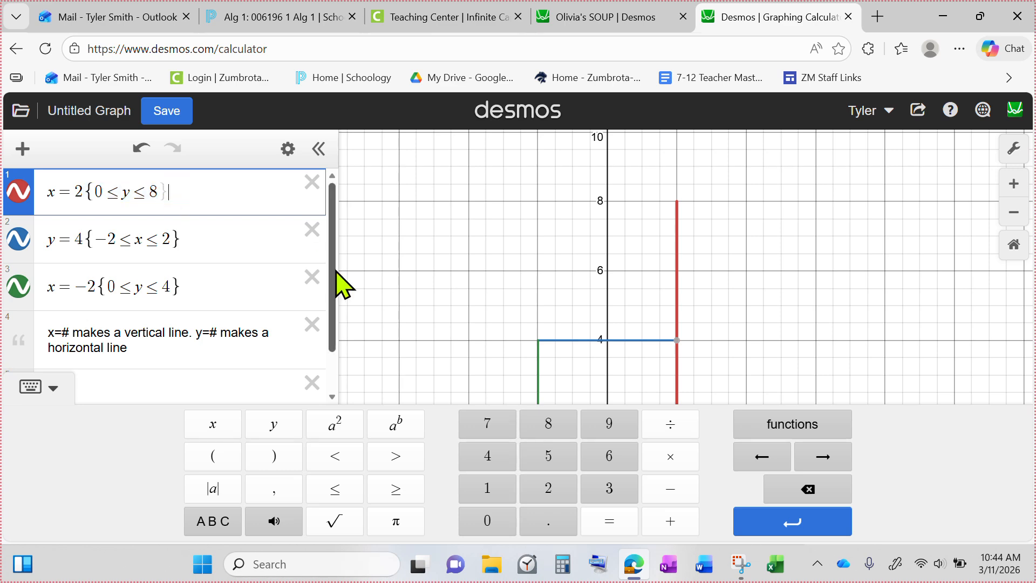
# Step: Try 6 as the upper y bound of the x = 2 restriction and set it back to 8
pyautogui.scroll(-2, 762, 261)
pyautogui.moveTo(759, 273); pyautogui.dragTo(654, 286)
pyautogui.scroll(2, 664, 248)
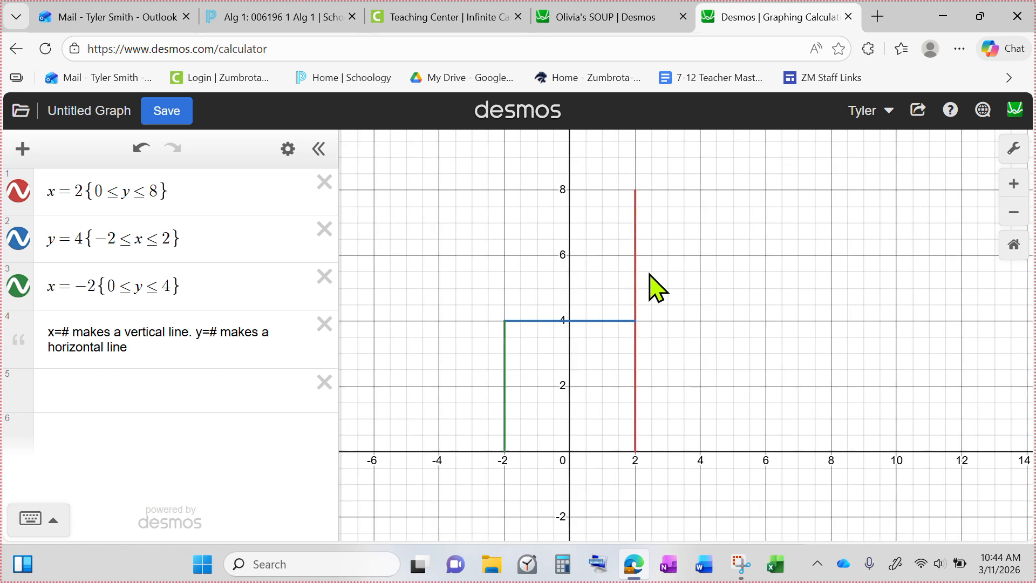
pyautogui.click(157, 189)
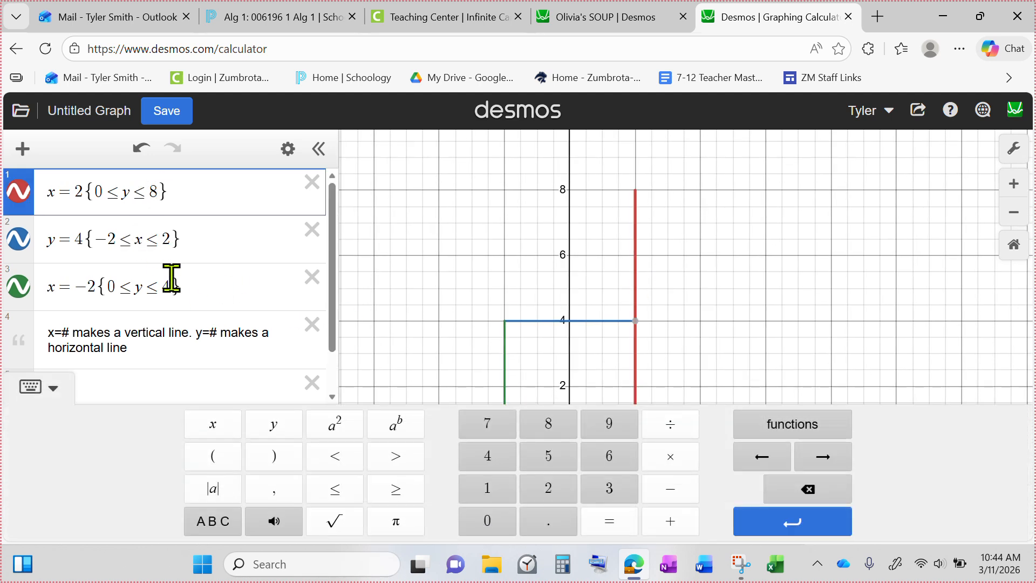
pyautogui.press('BackSpace')
pyautogui.write('6')
pyautogui.write('8')
pyautogui.click(855, 308)
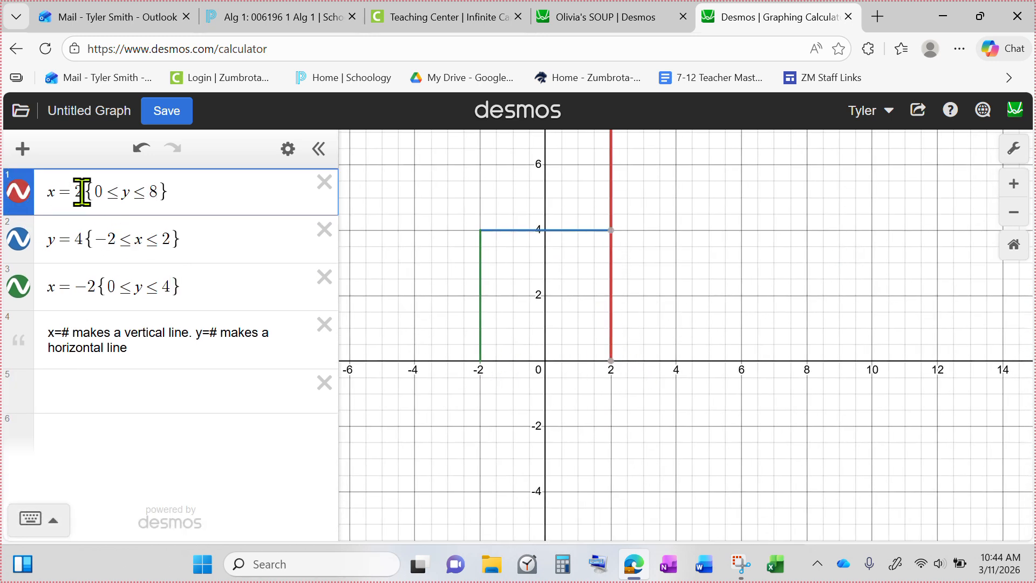
# Step: Try 2 as the lower y bound of the x = 2 restriction and set it back to 0
pyautogui.click(102, 193)
pyautogui.write('2')
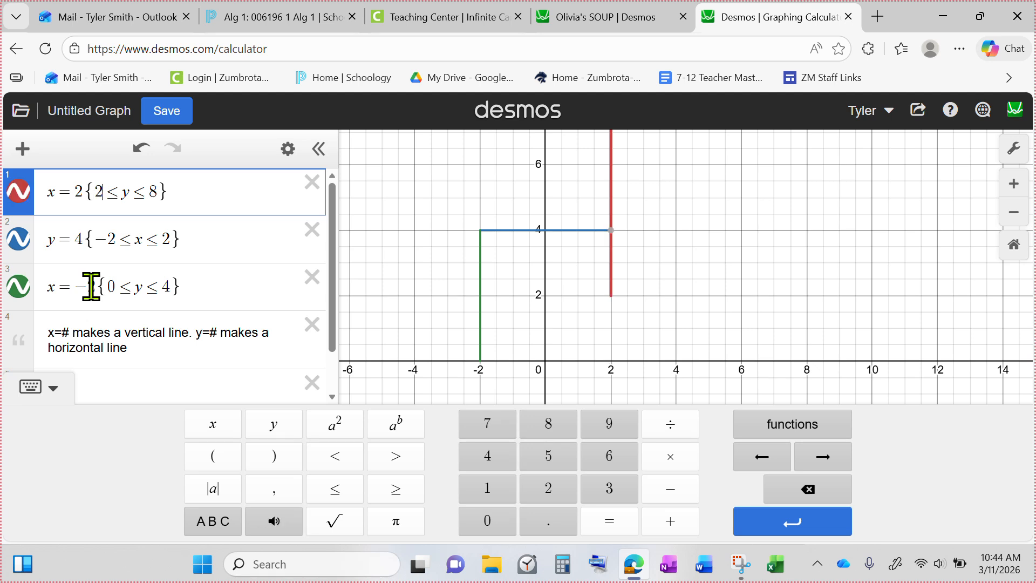
pyautogui.press('BackSpace')
pyautogui.write('0')
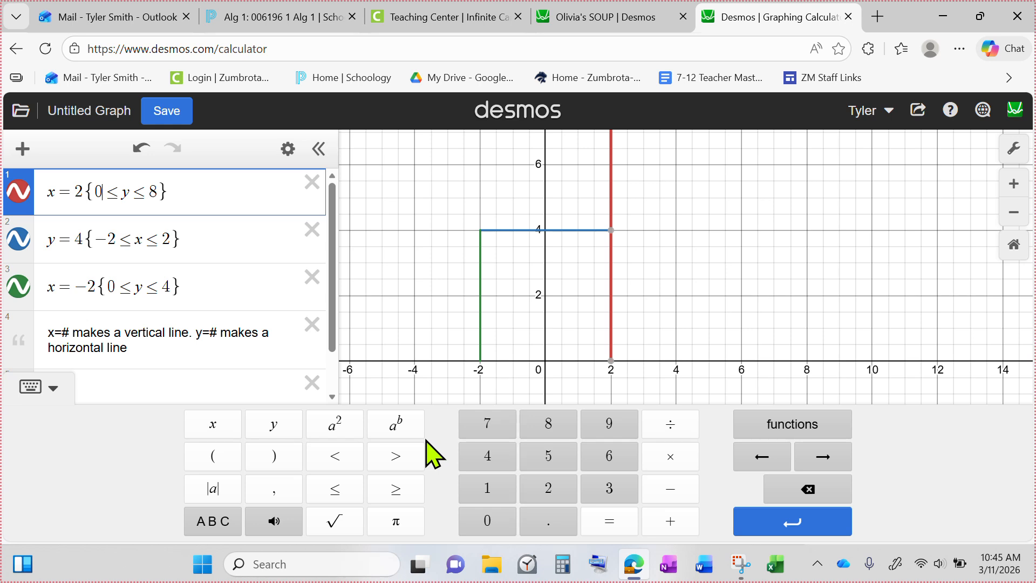
pyautogui.click(31, 387)
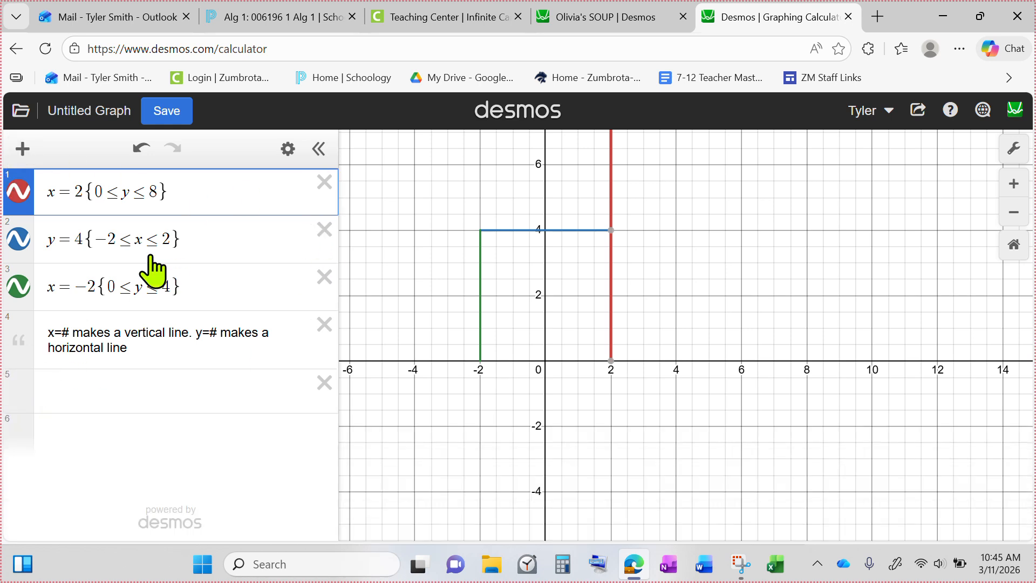